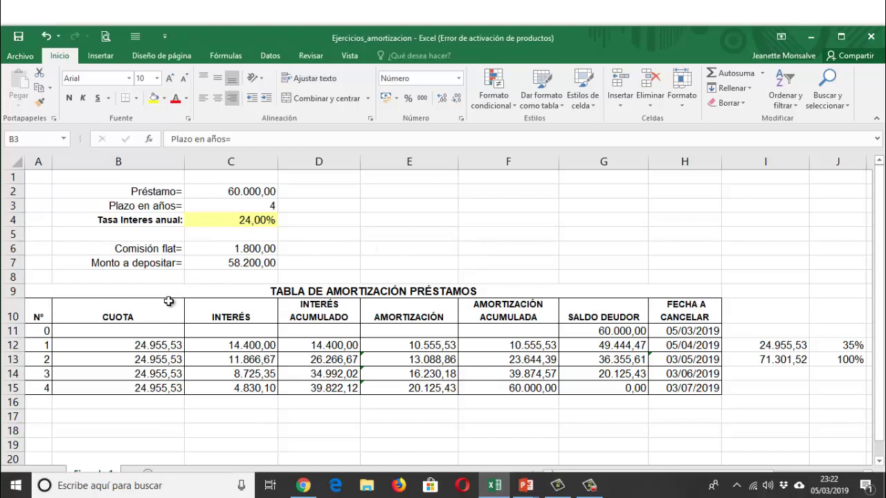
Fill the CUOTA, INTERÉS, AMORTIZACIÓN and SALDO DEUDOR header cells in row 10 with gray.
click(169, 313)
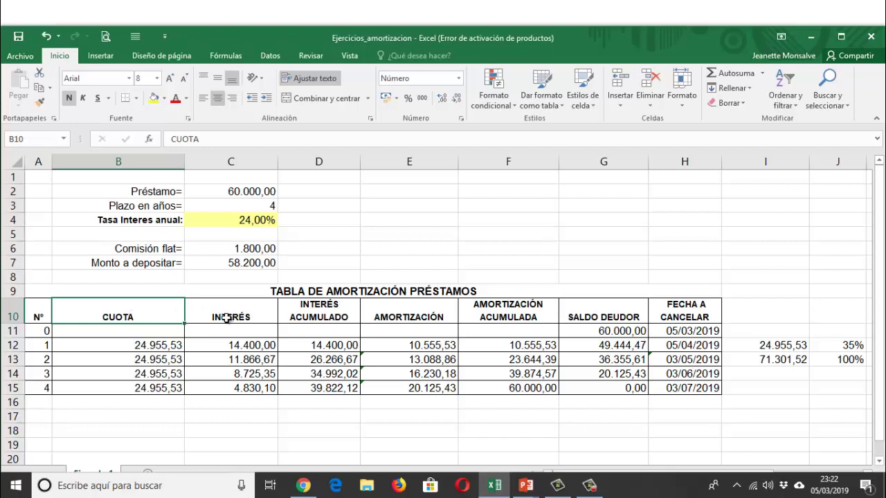
ctrl+click(229, 317)
ctrl+click(414, 316)
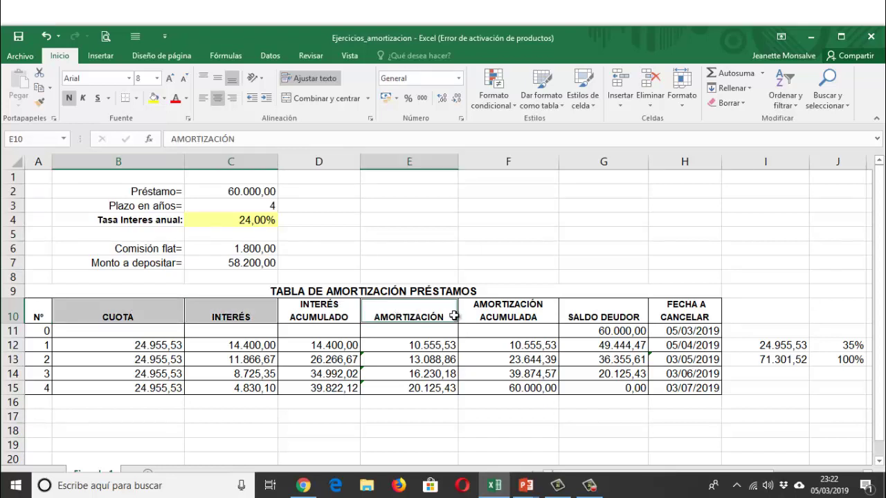
ctrl+click(601, 313)
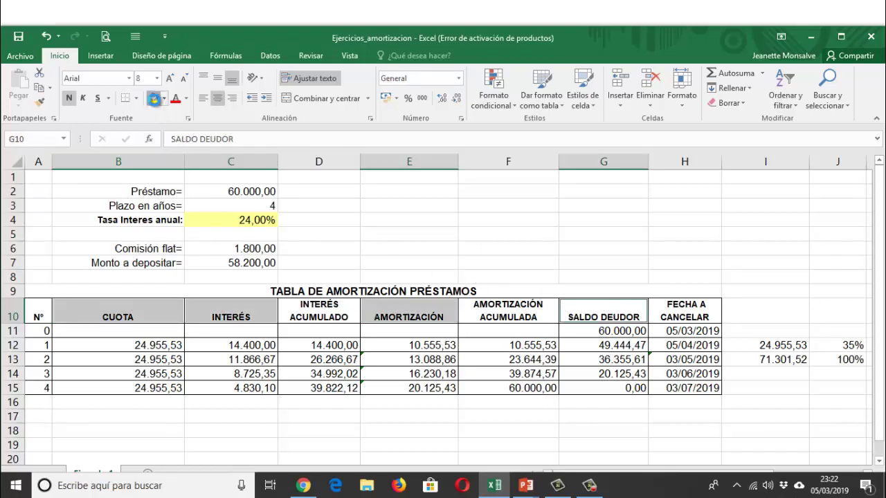
click(153, 98)
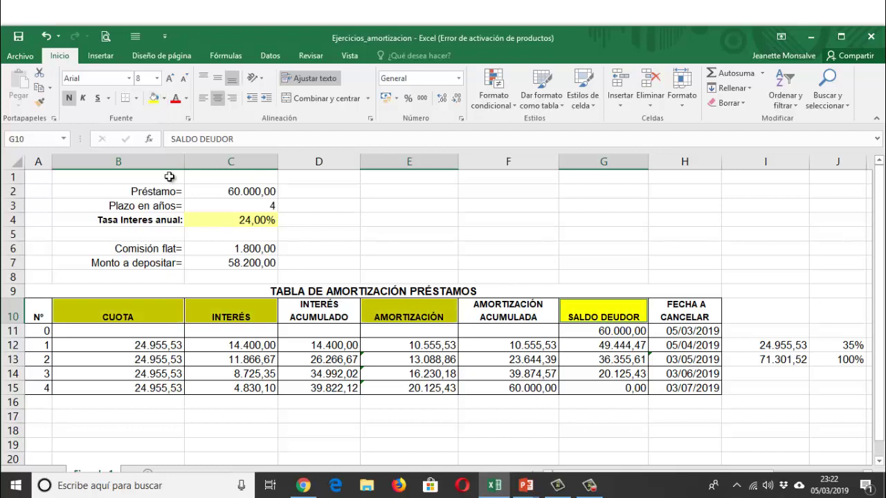
click(165, 100)
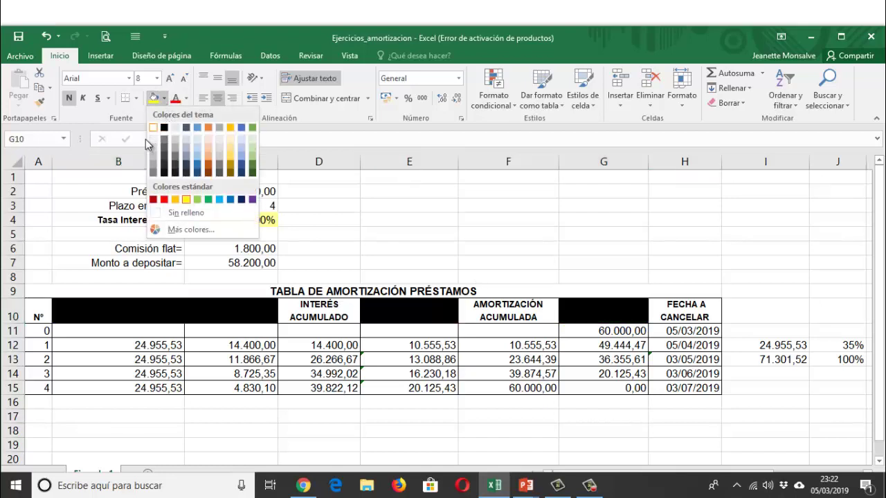
click(155, 162)
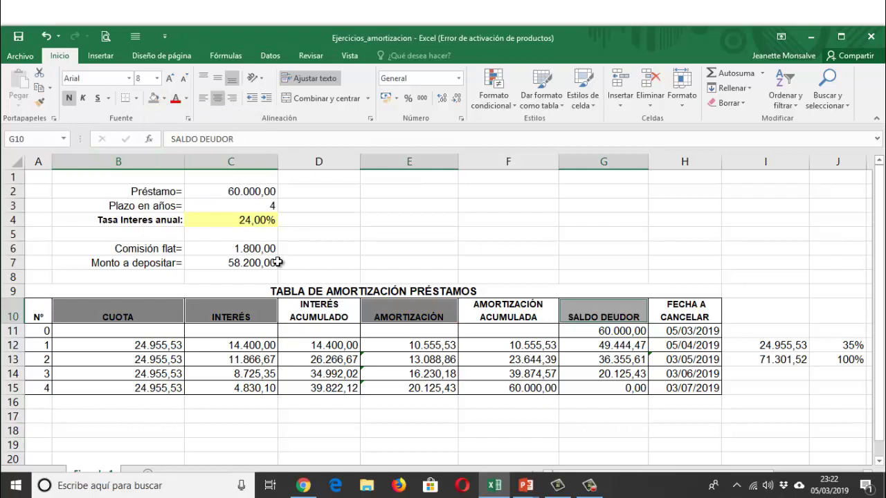
Inspect the accumulated interest formula for period 1 in D12.
click(333, 318)
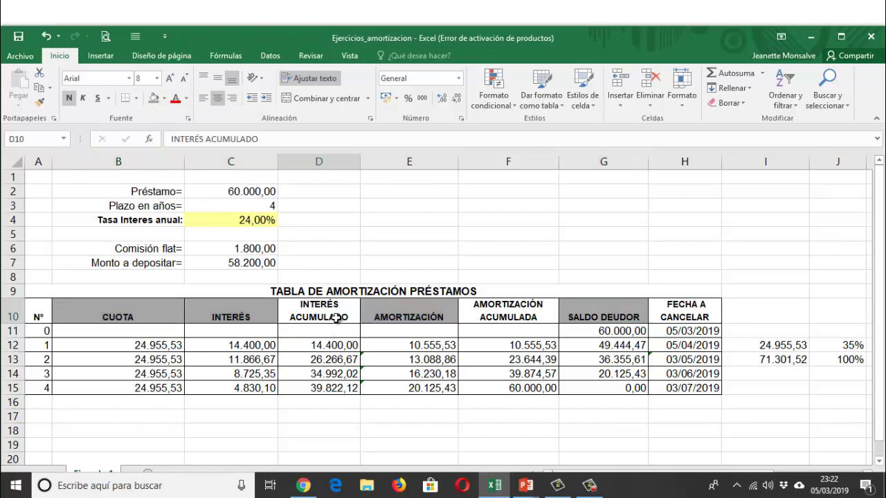
double_click(310, 344)
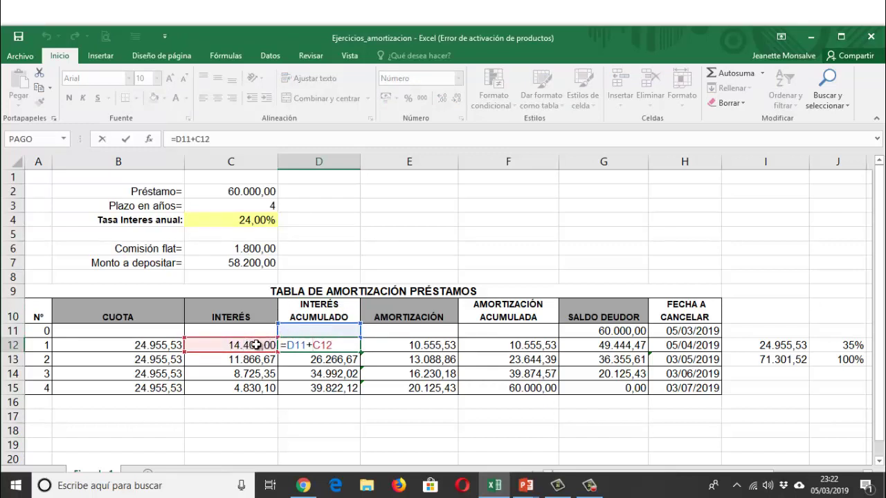
key(Return)
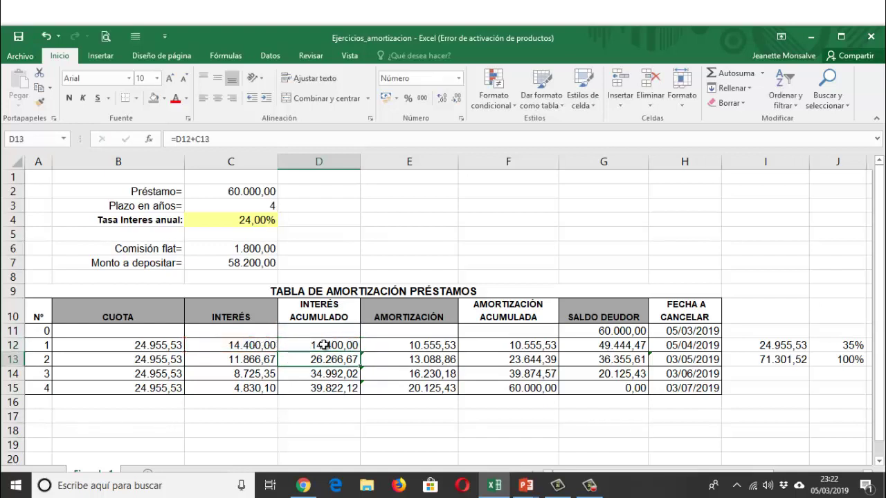
Enter =E12 as the first accumulated amortization in F12, and check the period 2 formula in F13.
click(543, 344)
text(=E12)
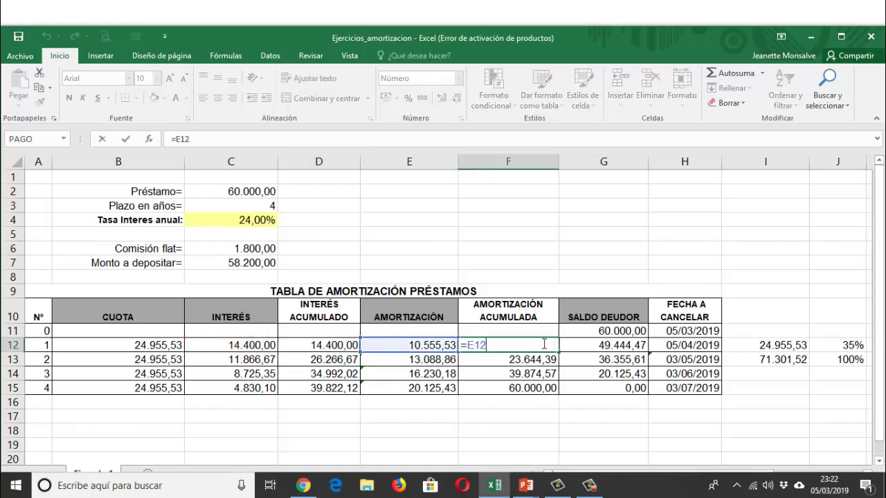
key(Return)
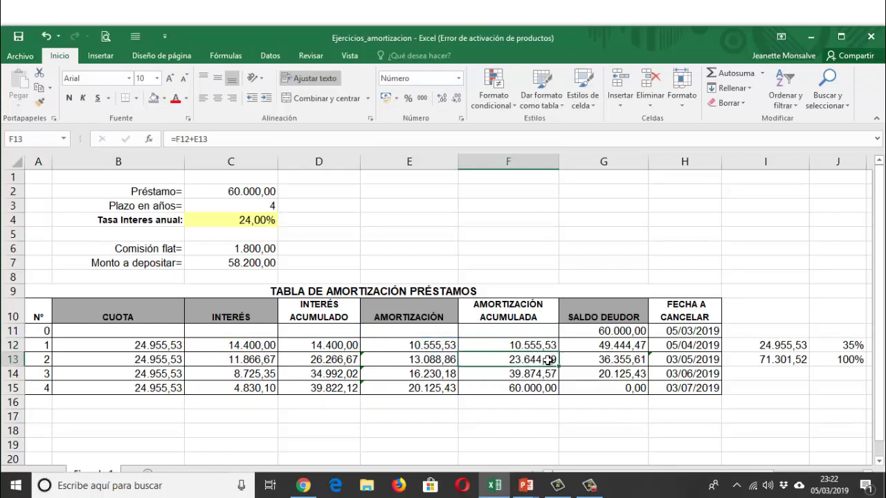
double_click(502, 360)
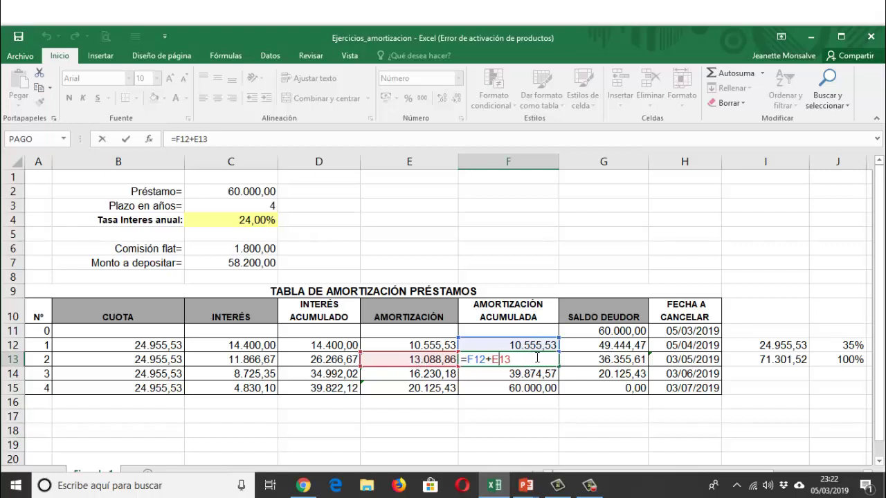
key(Return)
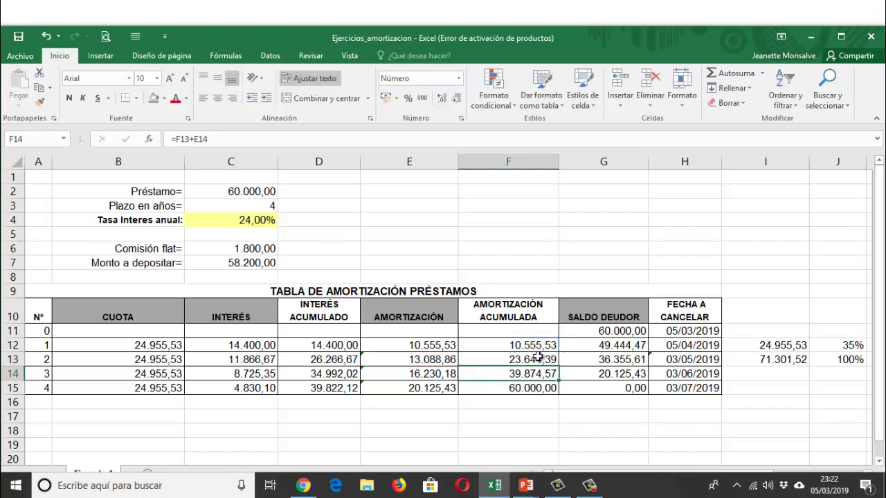
Inspect the outstanding balance formula for period 1 in G12.
click(593, 345)
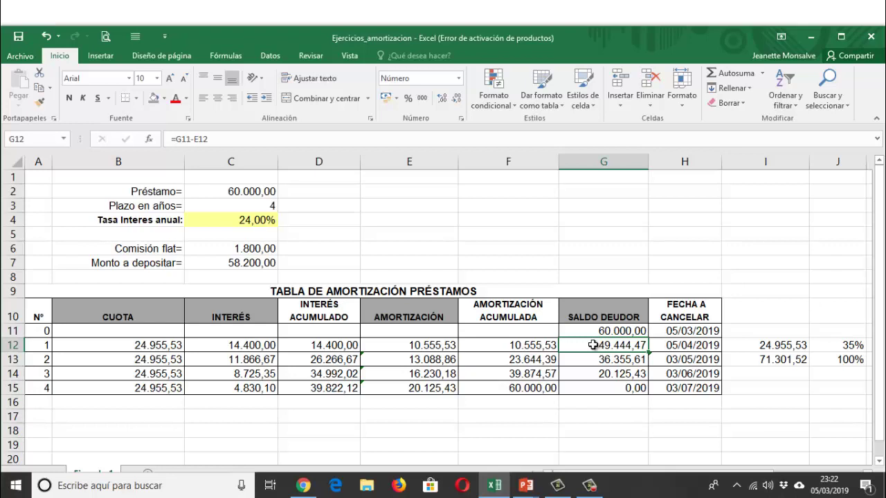
double_click(593, 345)
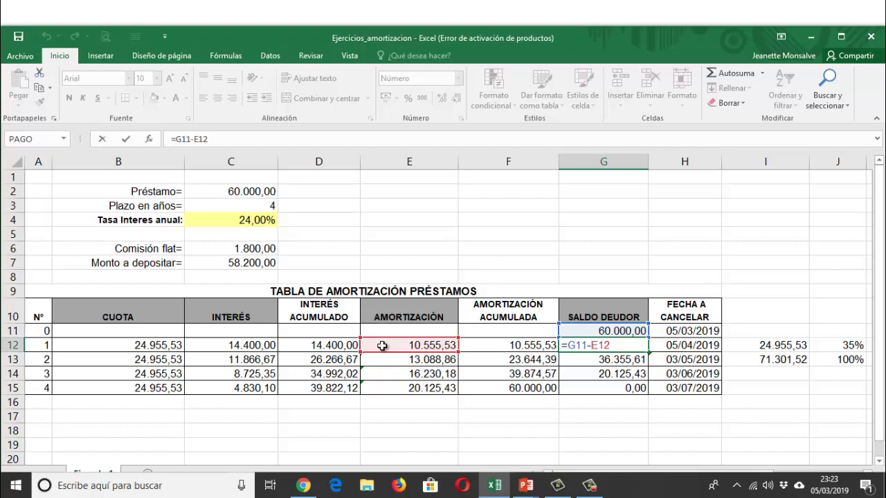
key(Return)
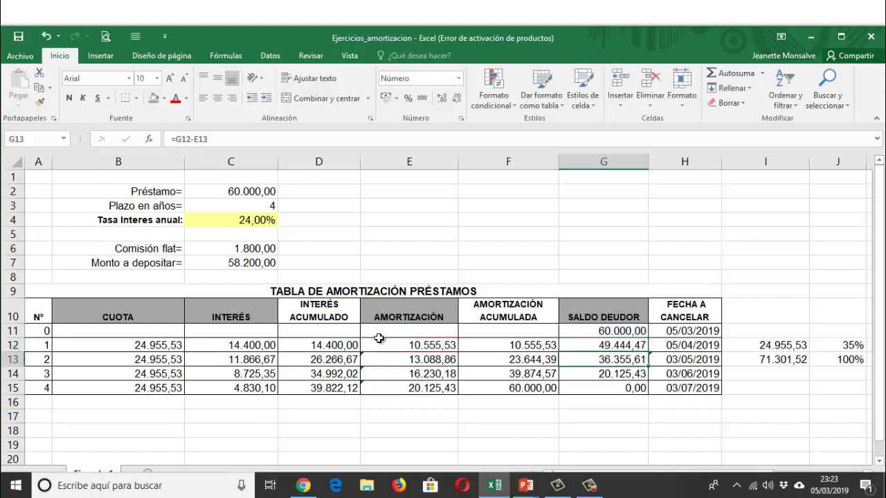
Collapse the ribbon to free up space and examine the CUOTA formula in B12.
click(111, 344)
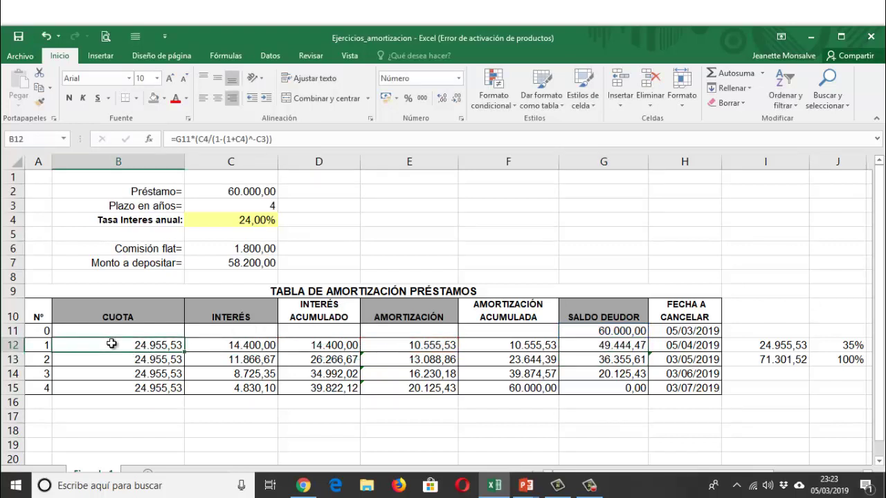
double_click(60, 55)
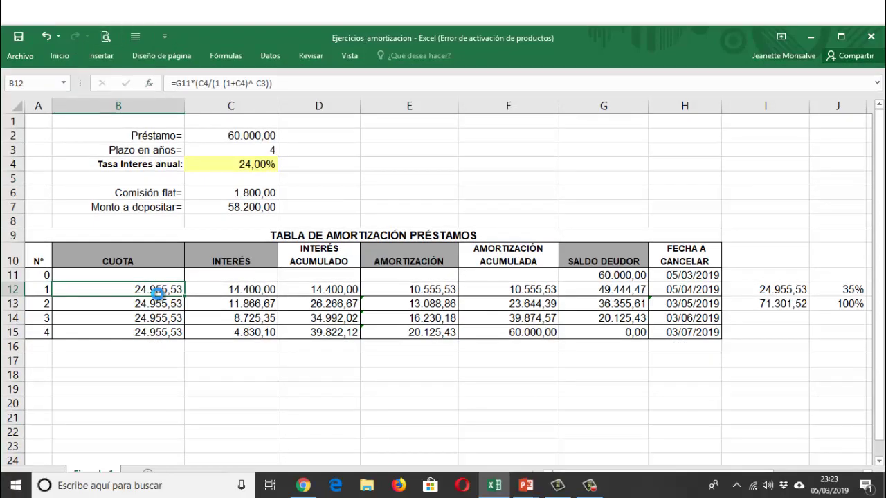
scroll(157, 294, up, 4)
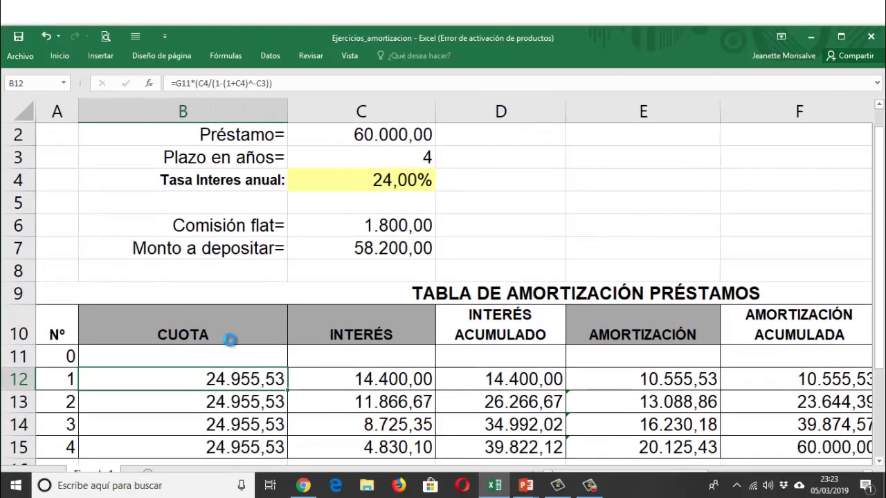
scroll(230, 340, up, 2)
double_click(206, 393)
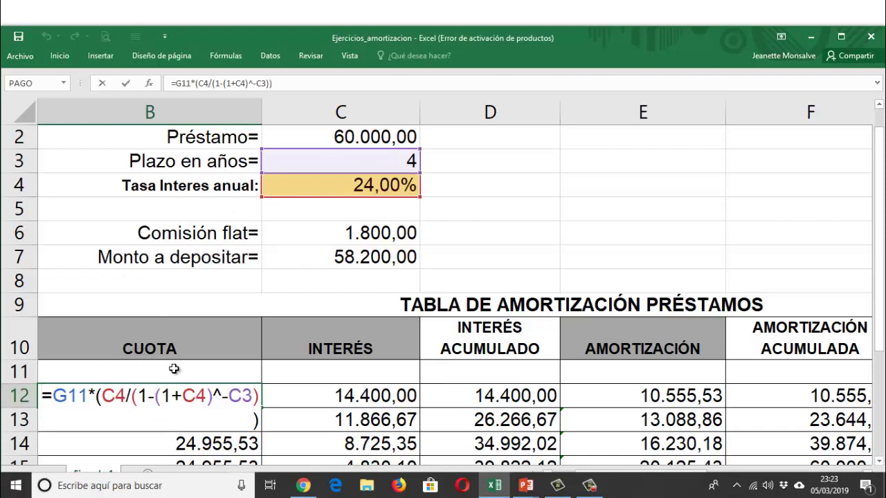
scroll(419, 346, down, 1)
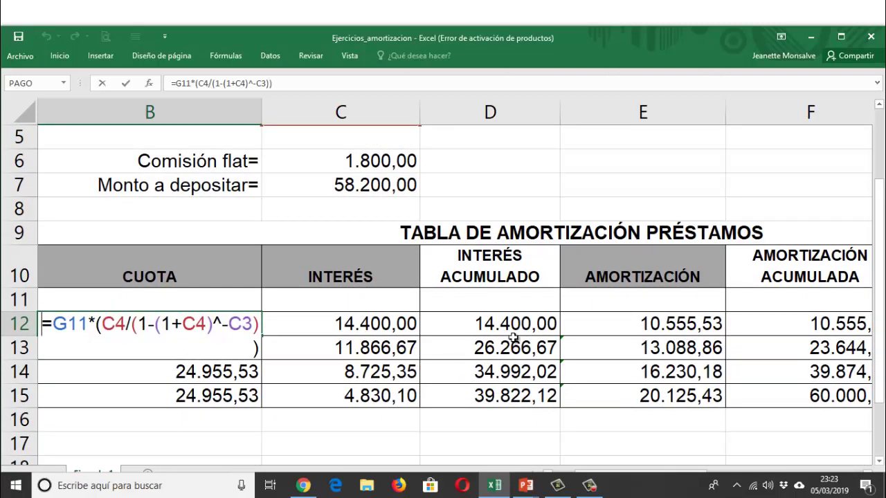
key(Escape)
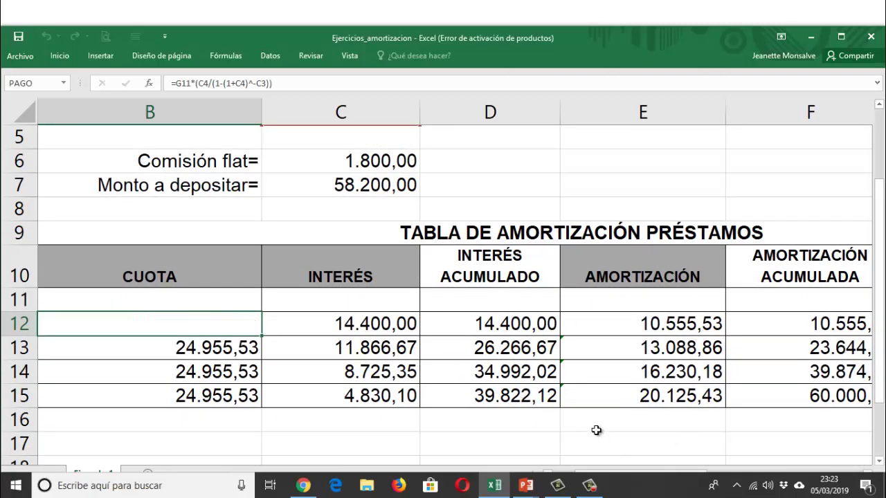
Hide the INTERÉS ACUMULADO and AMORTIZACIÓN ACUMULADA columns, D and F.
scroll(596, 430, down, 1)
scroll(596, 431, down, 3)
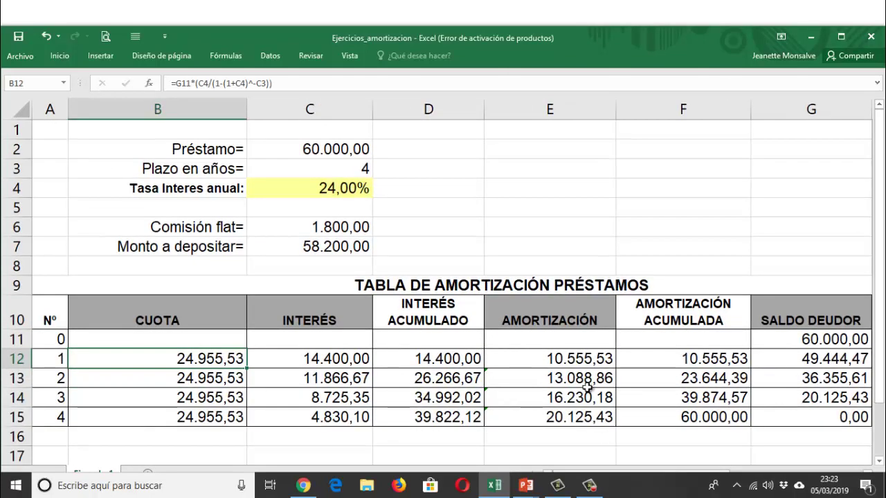
click(442, 108)
right_click(443, 108)
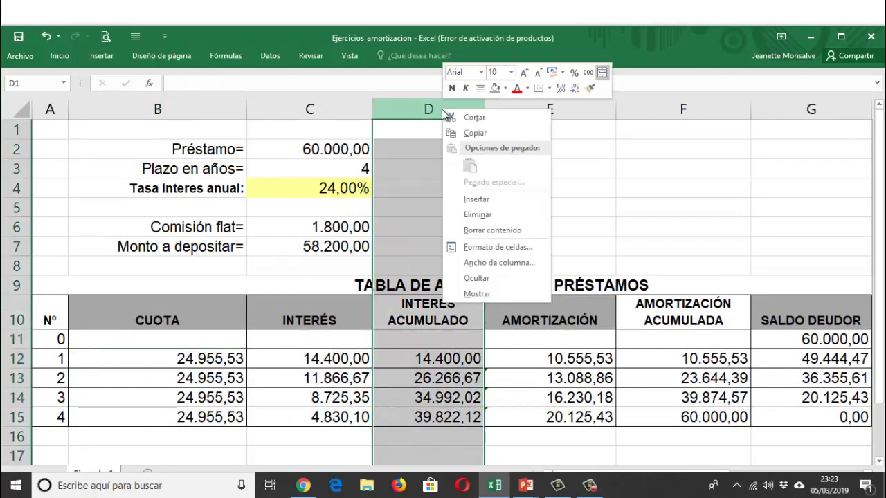
click(471, 279)
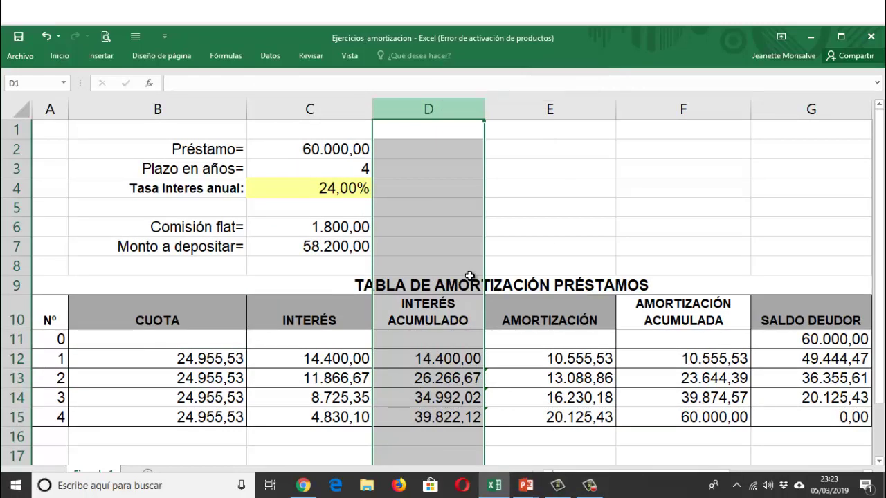
click(592, 105)
right_click(592, 105)
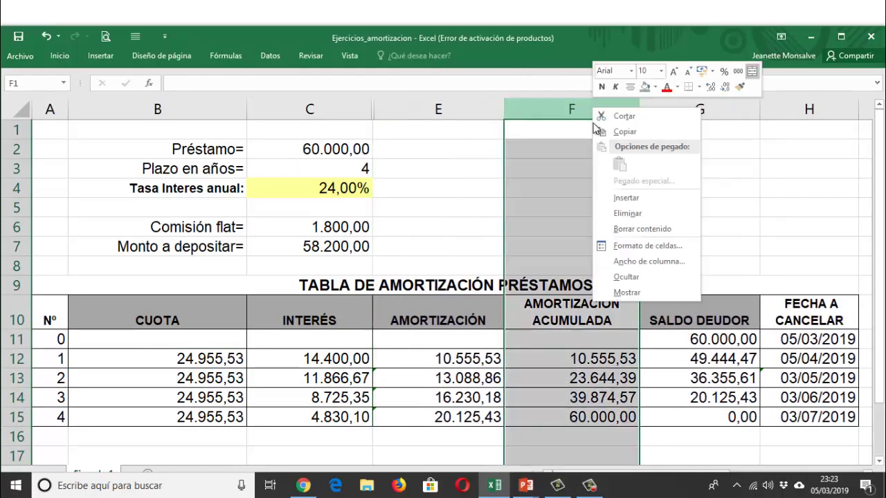
click(609, 279)
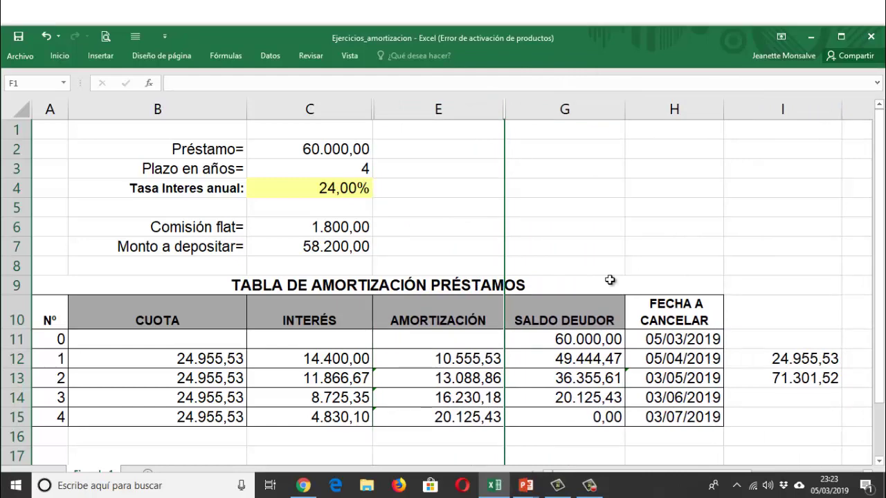
click(650, 273)
Narrow the CUOTA column B slightly.
scroll(656, 272, up, 1)
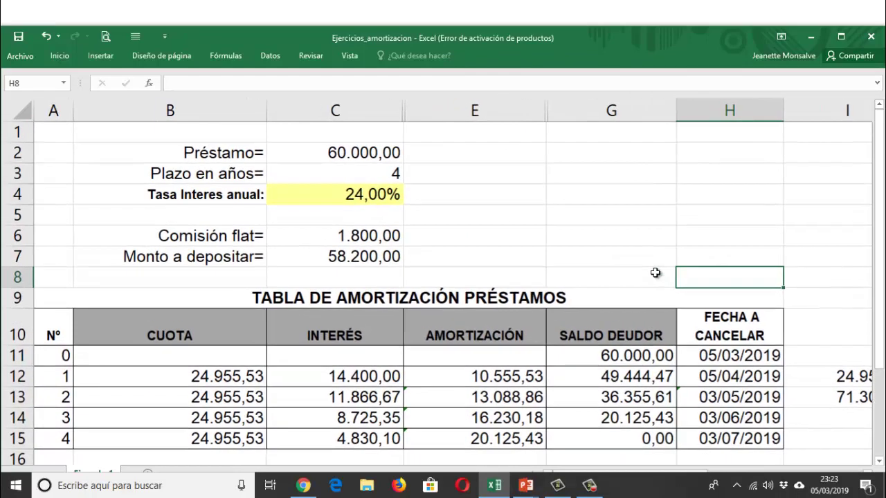
scroll(652, 272, up, 1)
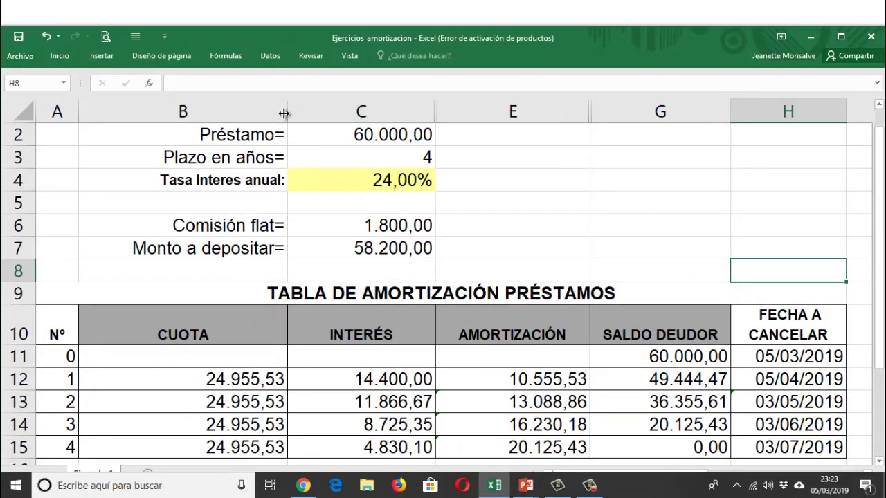
drag(284, 113, 261, 112)
Inspect the CUOTA formulas for periods 1 and 2 in B12 and B13.
click(201, 379)
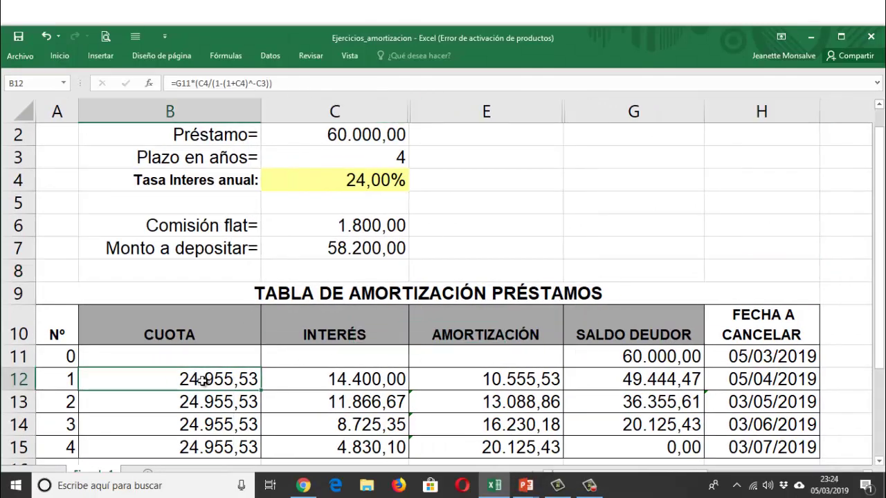
double_click(200, 379)
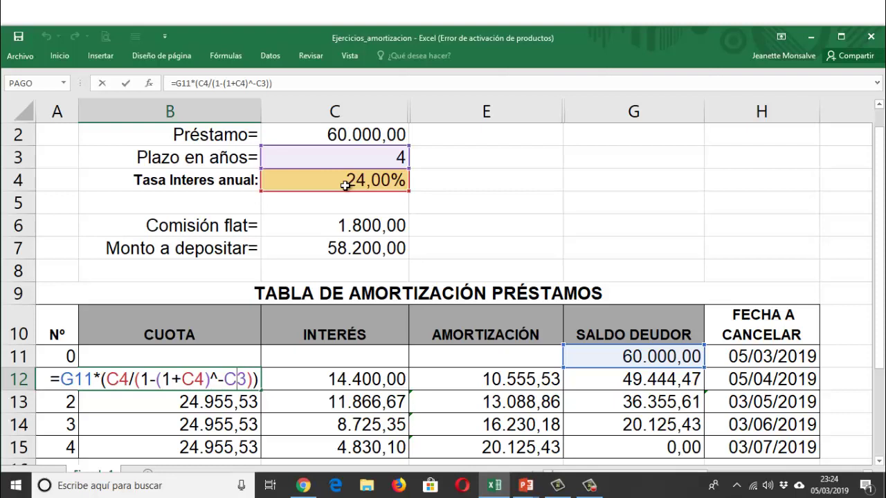
key(Return)
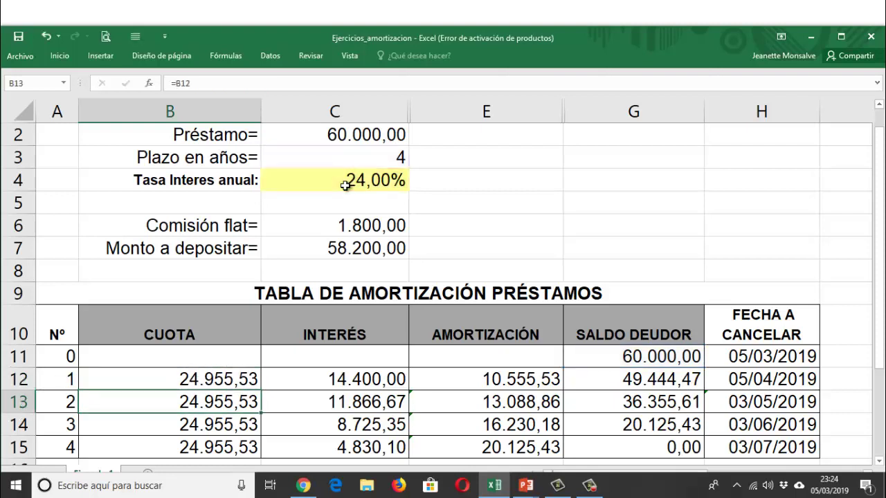
double_click(241, 396)
key(Return)
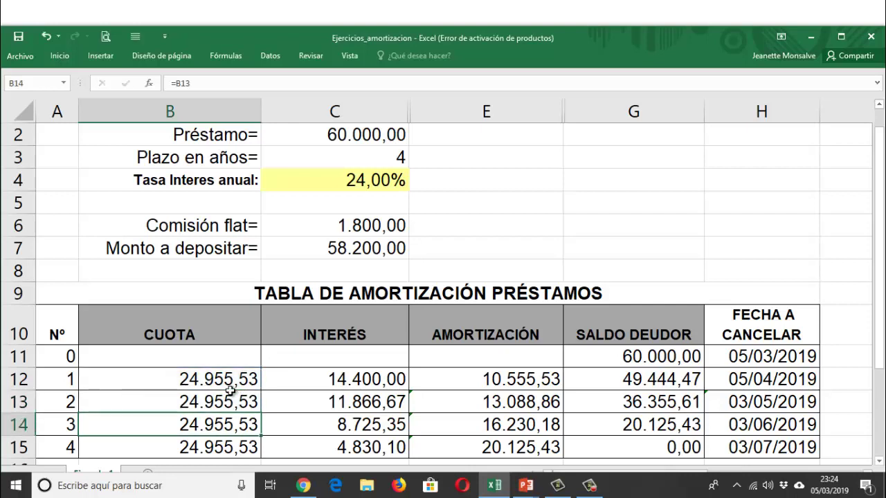
click(184, 379)
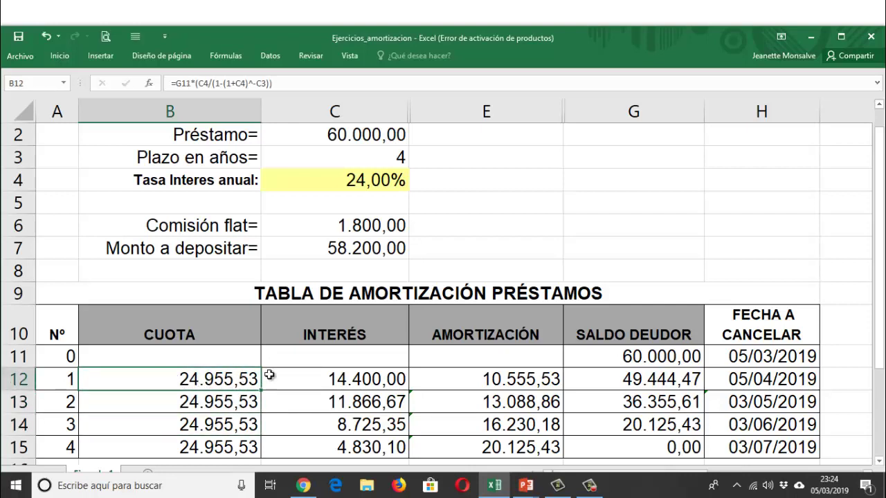
Examine the period 1 formulas for INTERÉS in C12 and AMORTIZACIÓN in E12.
click(364, 375)
double_click(363, 375)
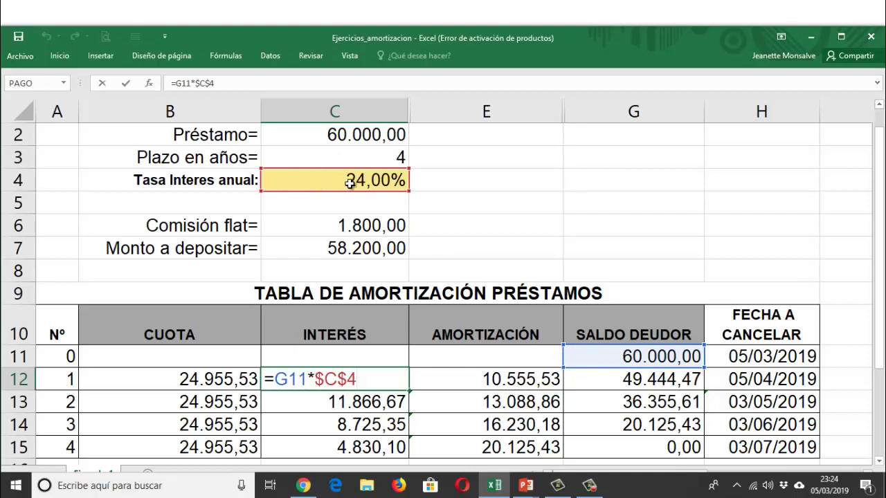
key(Return)
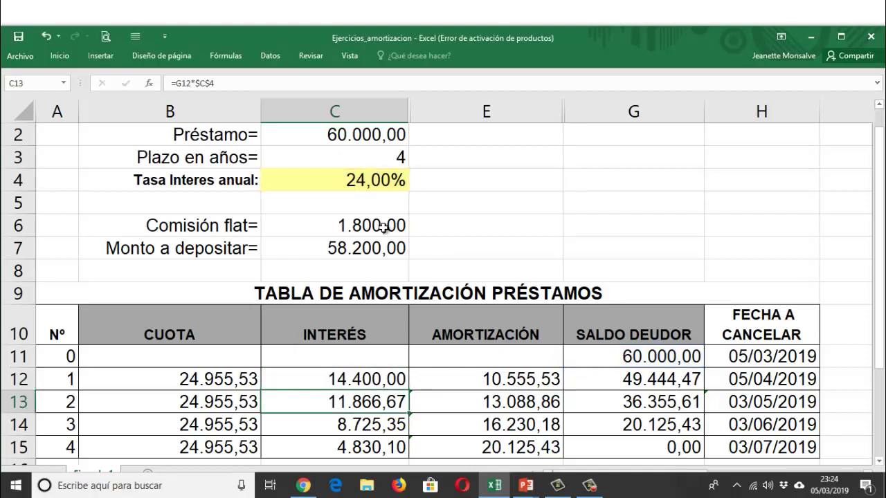
double_click(467, 379)
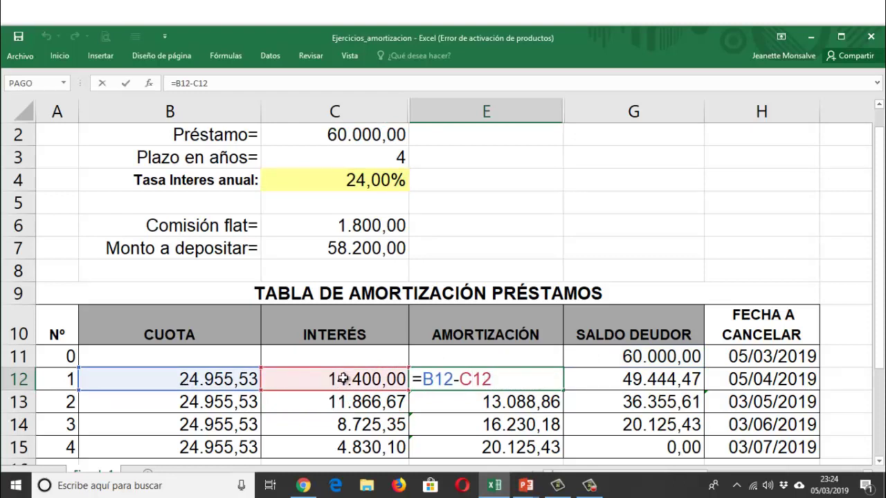
key(Return)
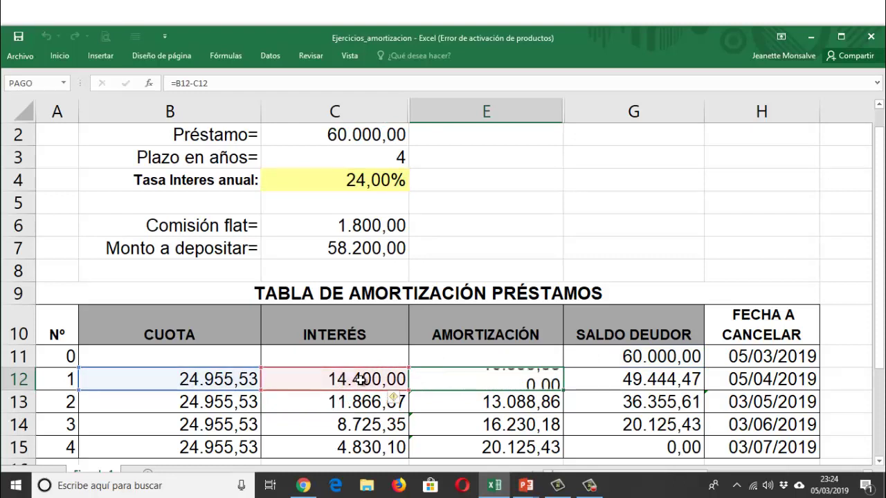
Examine the period 1 SALDO DEUDOR formula in G12 and the cells it references.
click(684, 385)
double_click(684, 384)
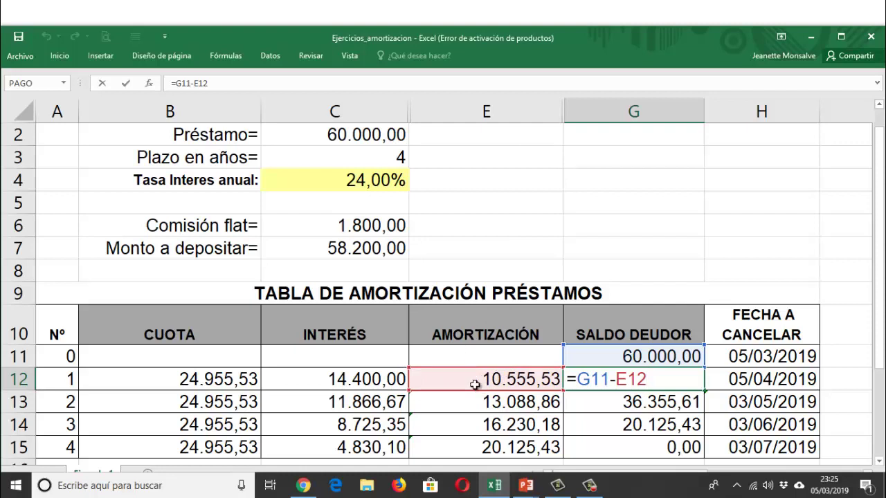
key(Return)
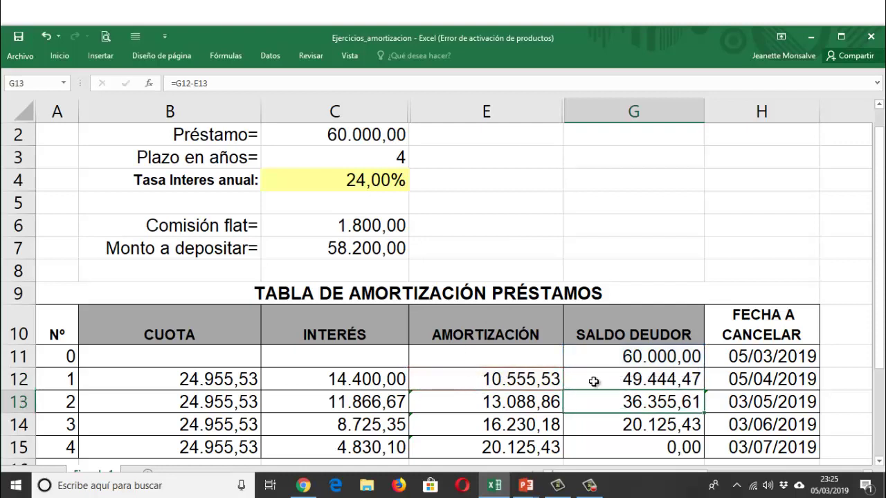
Check the FECHA A CANCELAR start date in H11 and the period 1 date formula in H12.
click(763, 356)
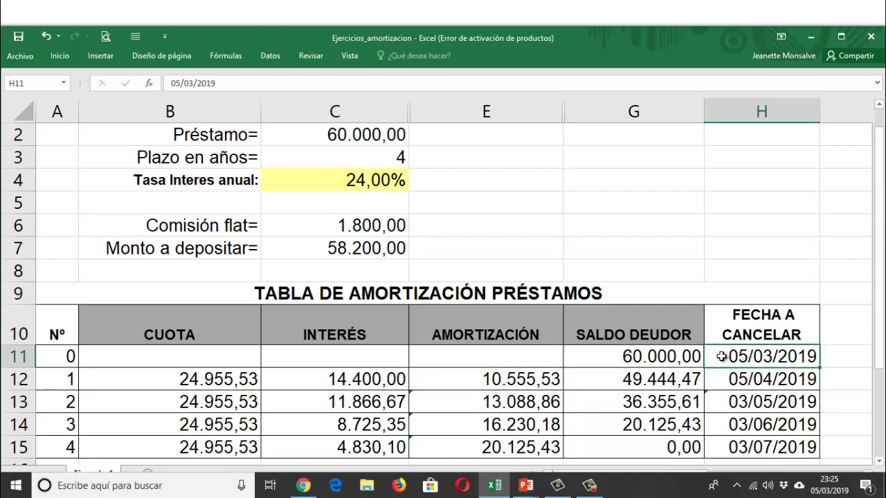
click(728, 375)
click(234, 378)
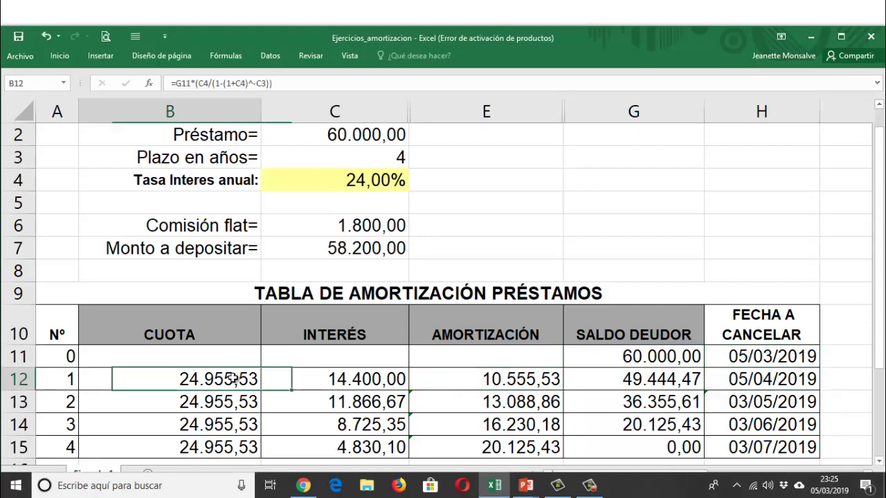
click(730, 379)
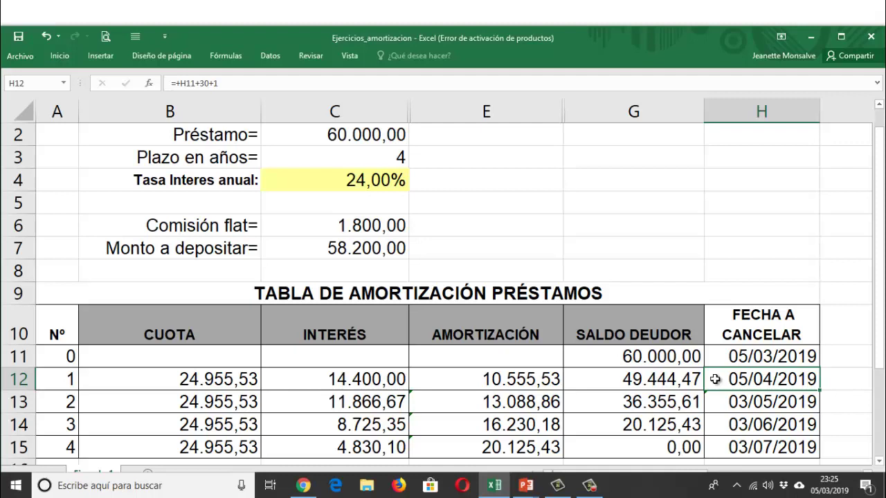
click(609, 377)
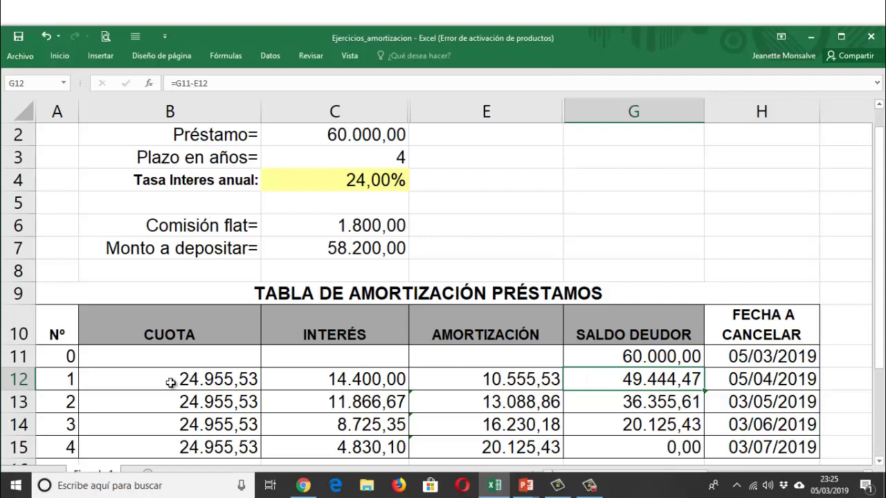
Highlight the period 1 CUOTA cell, B12, with the standard yellow fill.
click(142, 380)
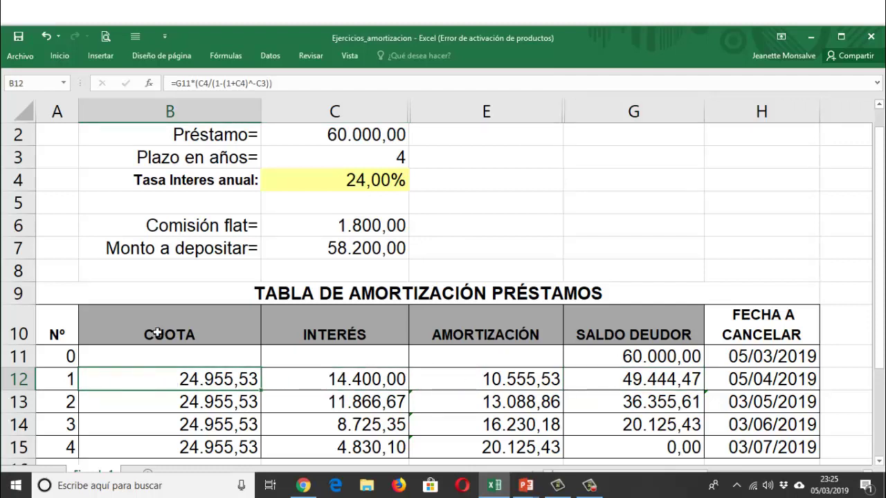
click(62, 56)
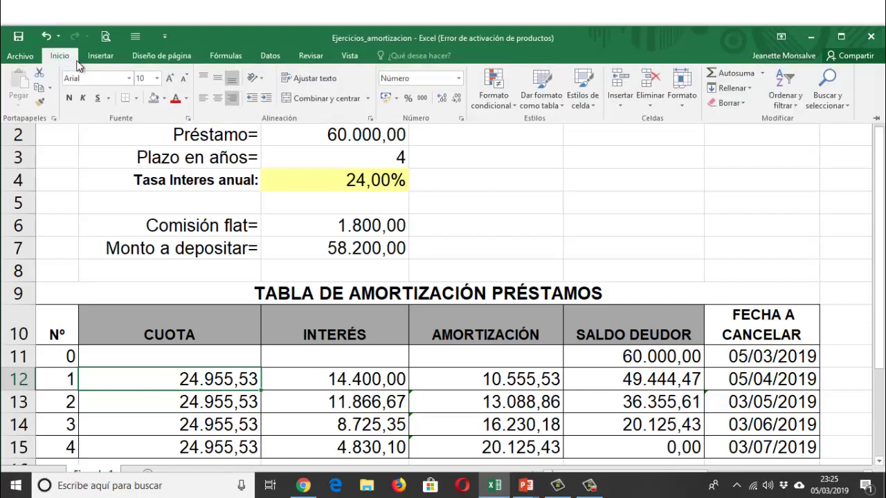
click(164, 98)
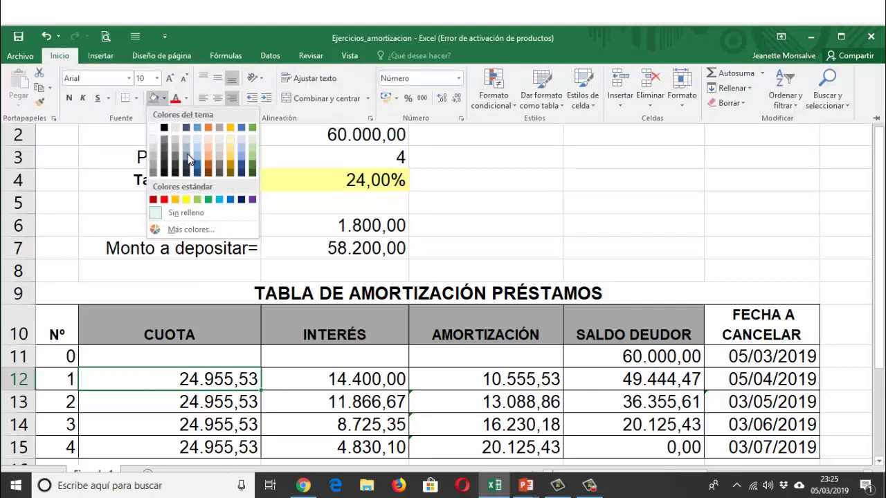
click(184, 198)
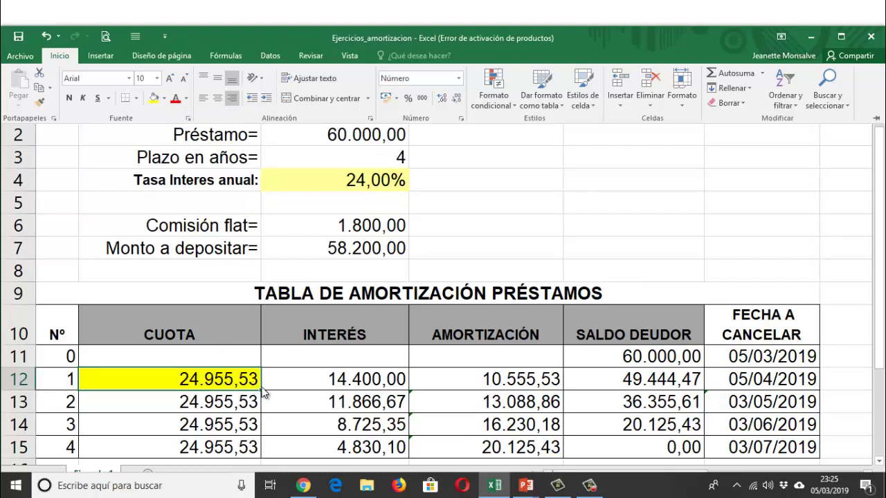
key(ctrl+F1)
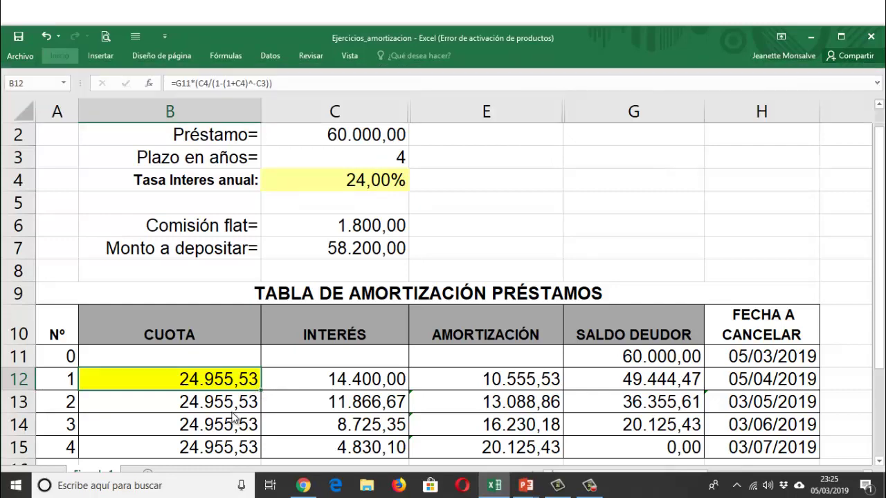
click(236, 400)
scroll(236, 400, down, 1)
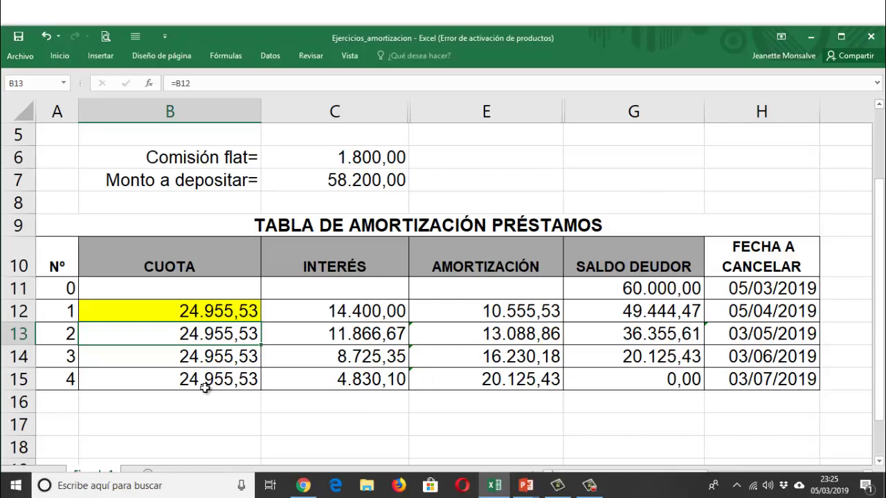
click(237, 422)
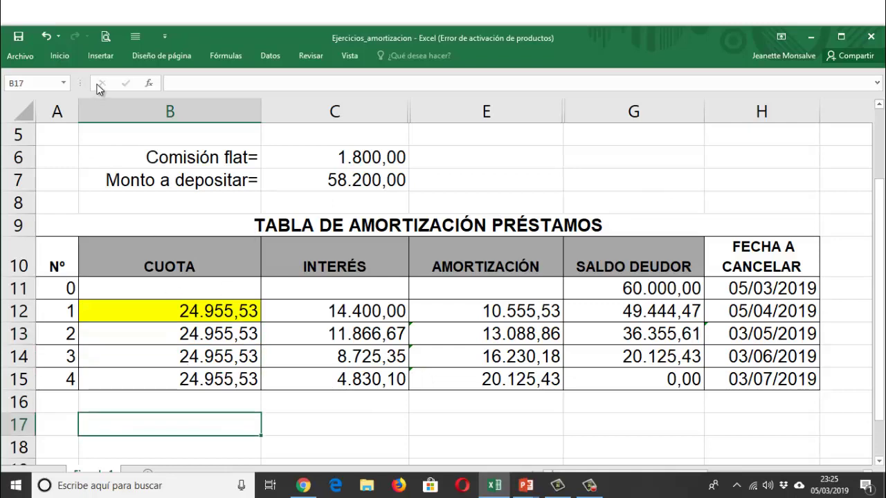
text(=)
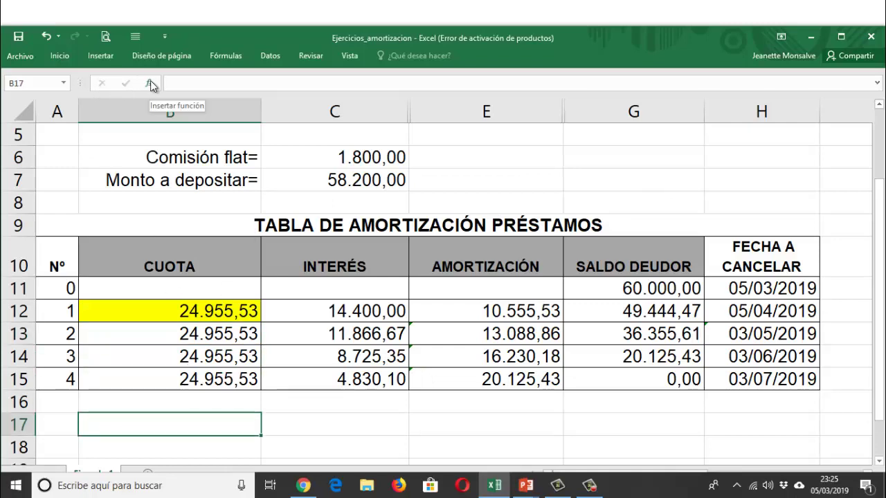
click(150, 83)
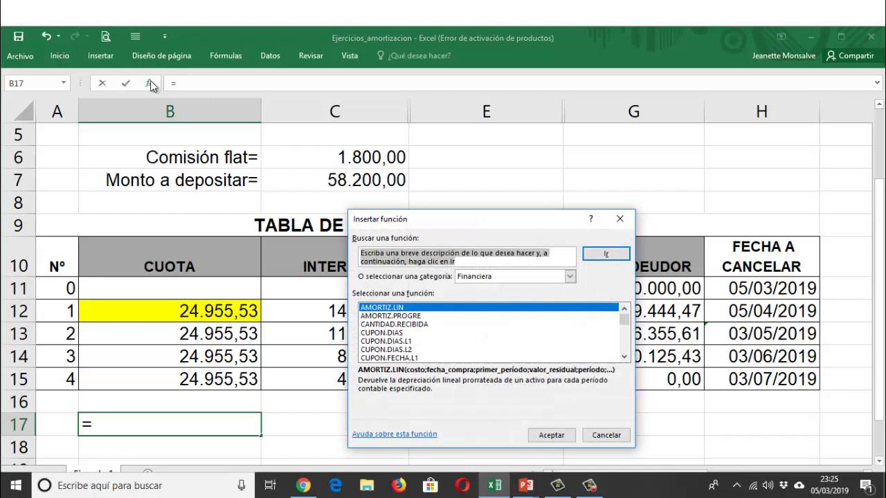
click(619, 219)
click(182, 311)
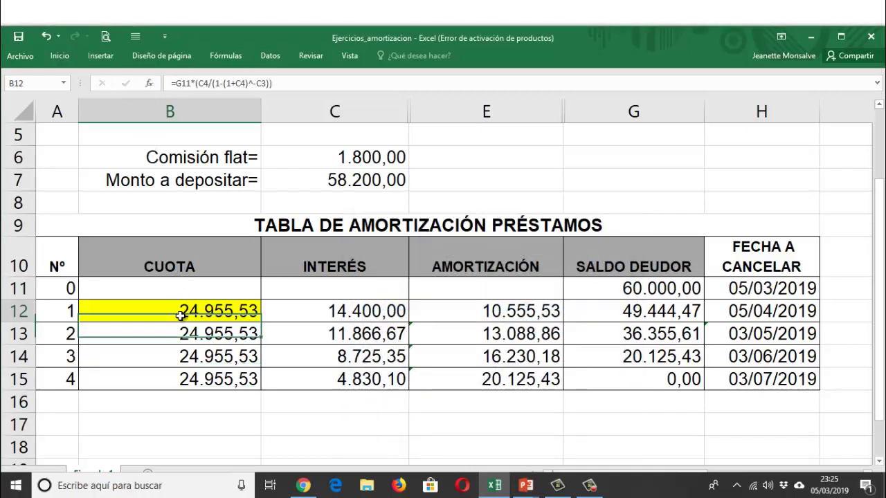
click(152, 83)
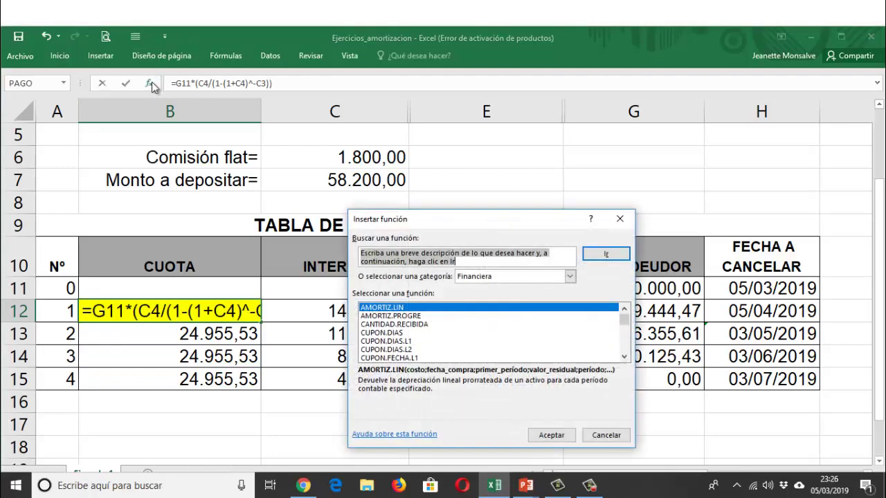
click(619, 219)
click(215, 356)
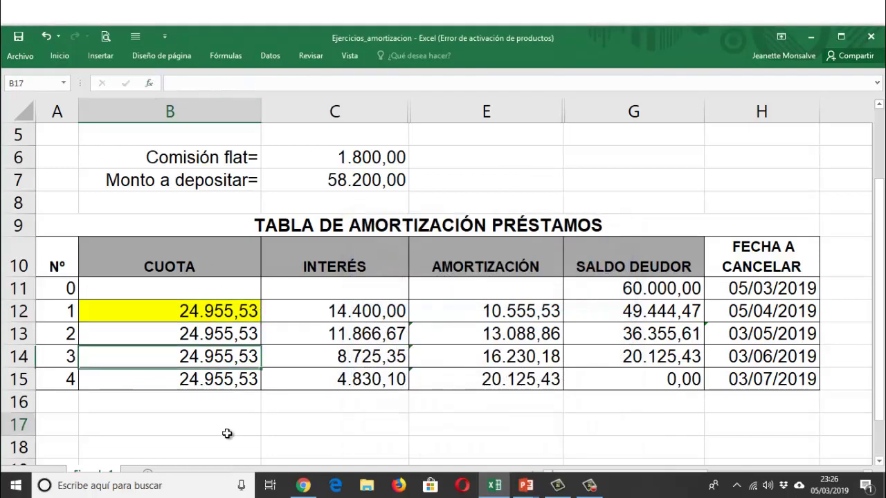
Start inserting a function in empty cell B17 below the CUOTA column, using the Financiera category.
click(227, 429)
click(148, 83)
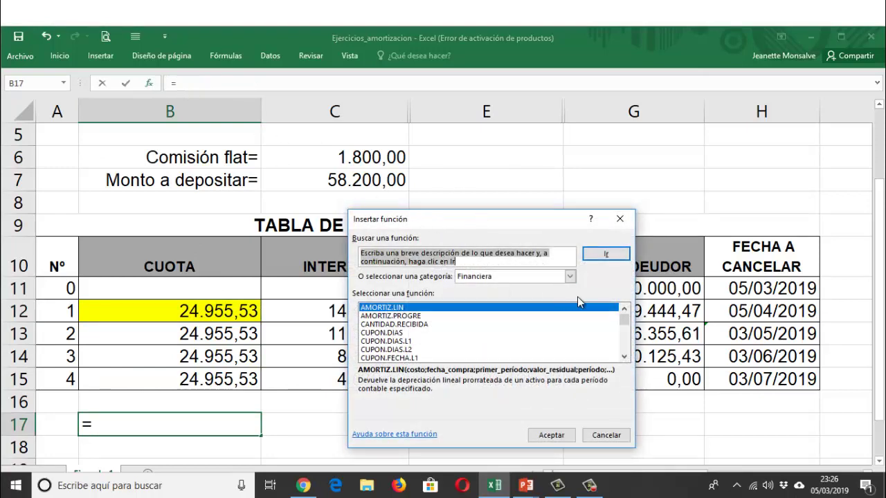
click(570, 276)
click(498, 304)
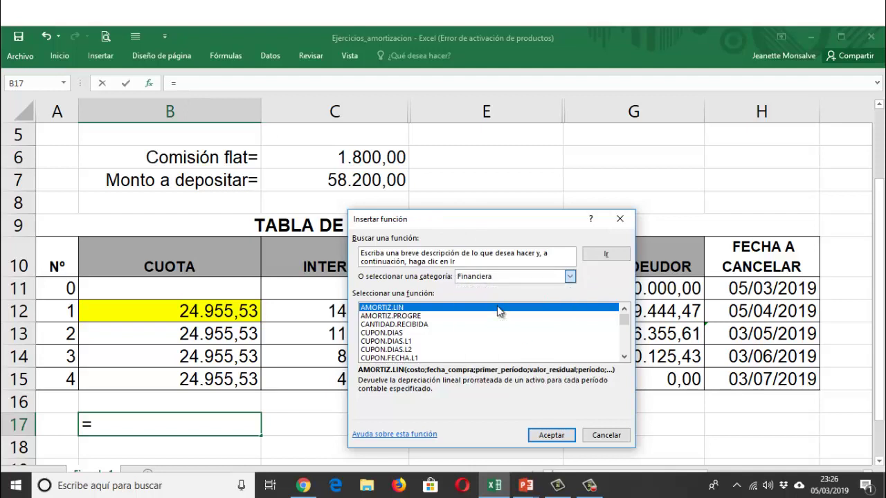
Find the PAGO function among the financial functions and insert it into B17, bringing up its arguments.
click(625, 352)
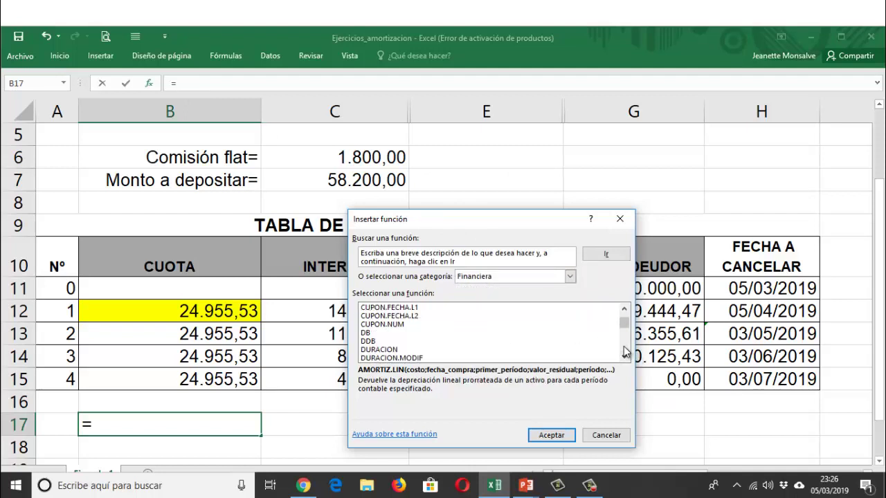
click(625, 352)
click(624, 351)
click(625, 351)
click(625, 351)
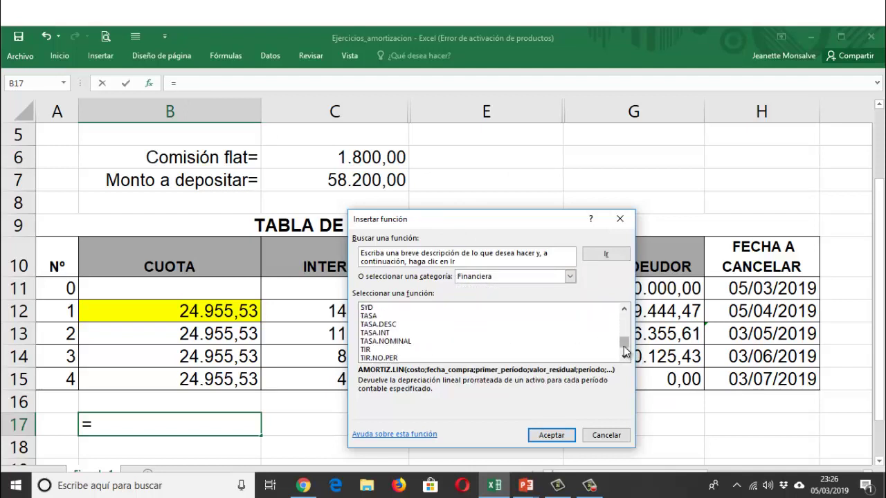
click(625, 351)
click(410, 342)
scroll(409, 343, up, 4)
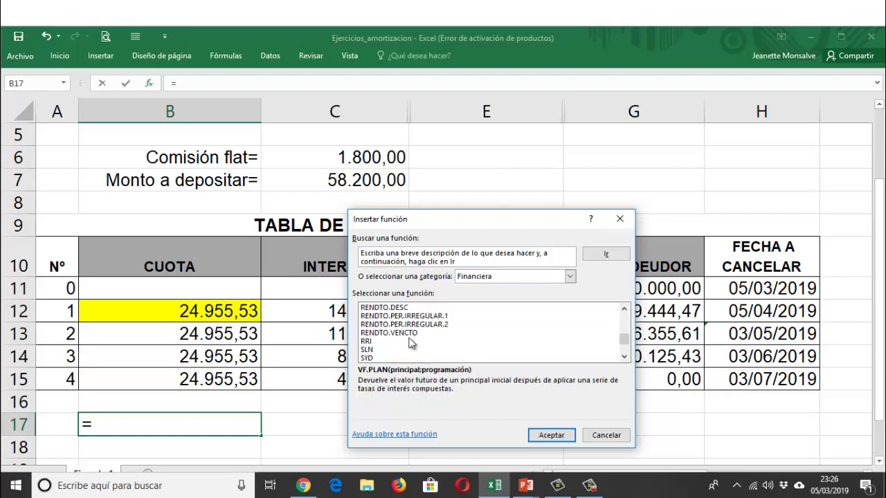
scroll(410, 341, down, 4)
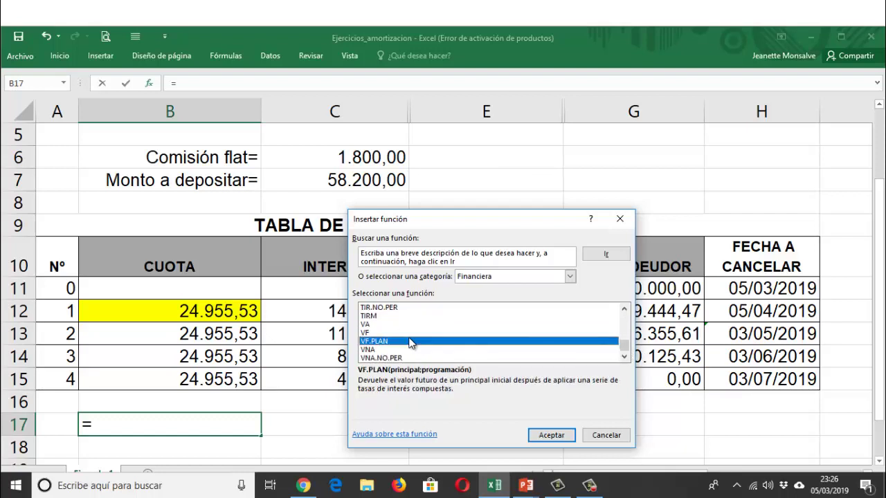
scroll(410, 343, up, 8)
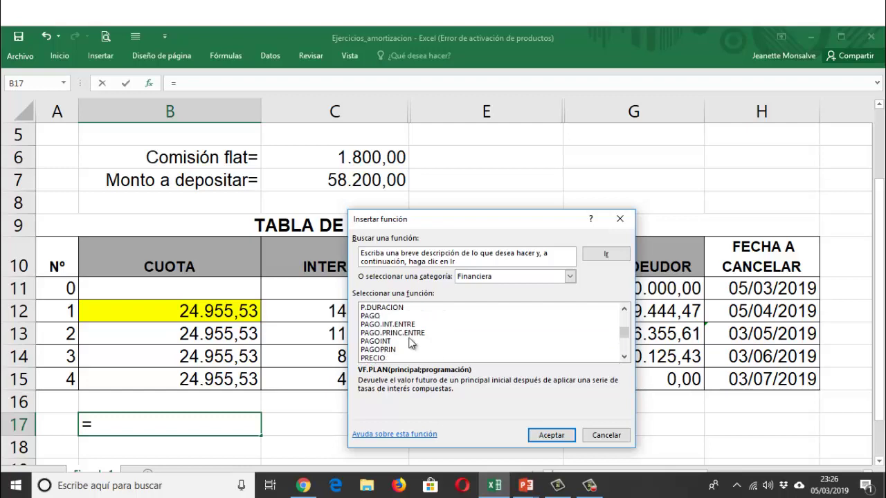
click(374, 316)
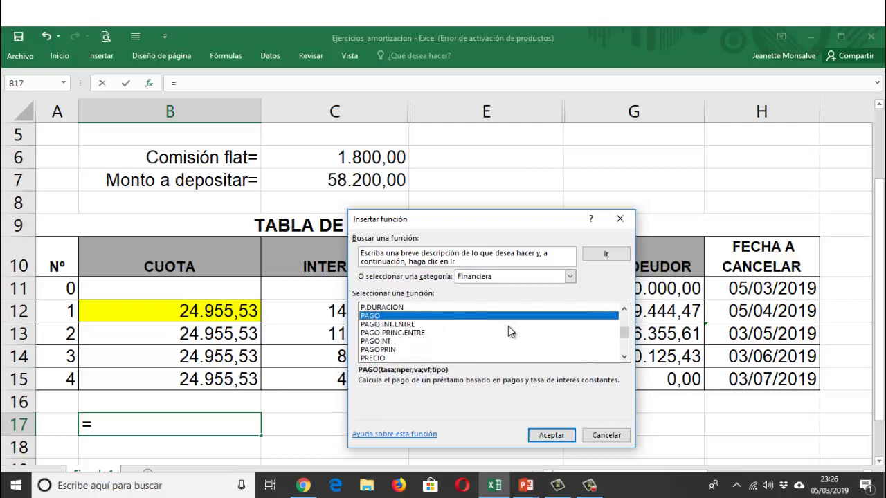
click(558, 436)
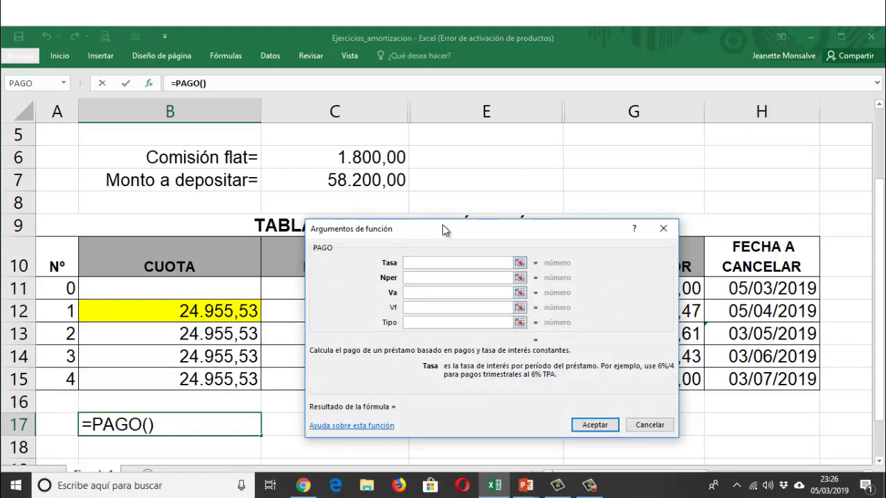
Set PAGO's Tasa argument to the annual interest rate in C4 and its Nper argument to the term in C3.
drag(449, 229, 458, 230)
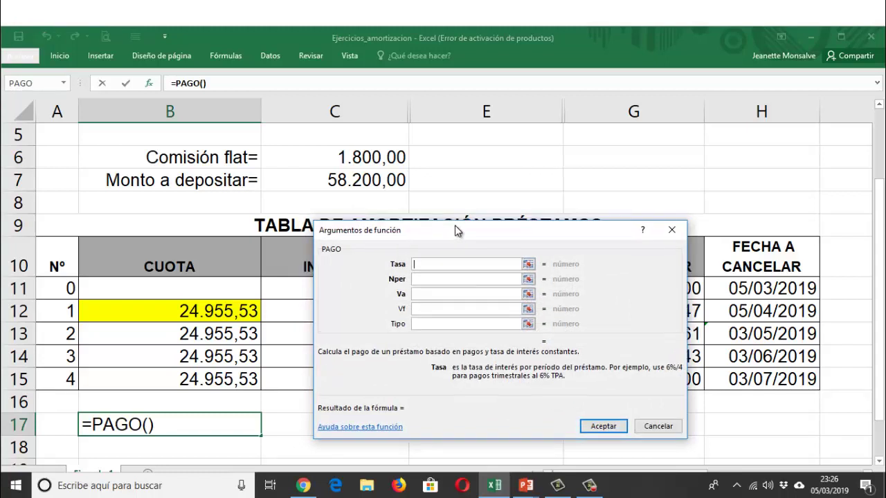
click(451, 165)
scroll(453, 166, up, 2)
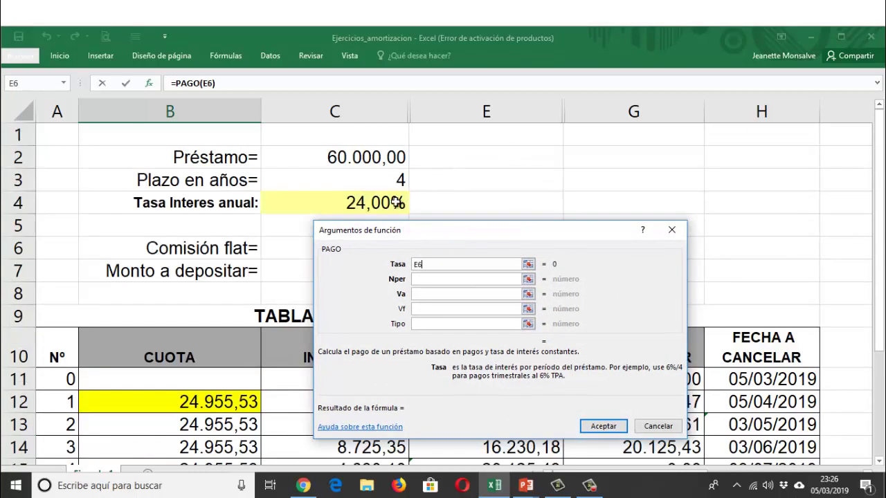
click(347, 203)
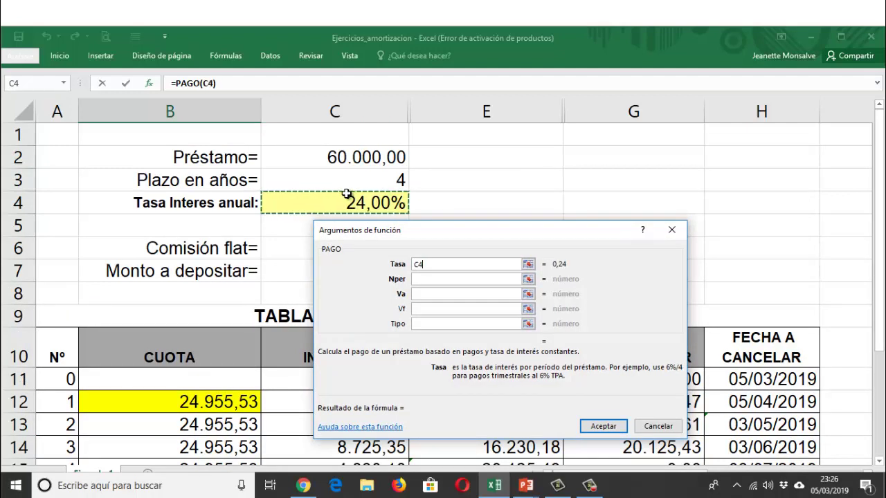
click(426, 279)
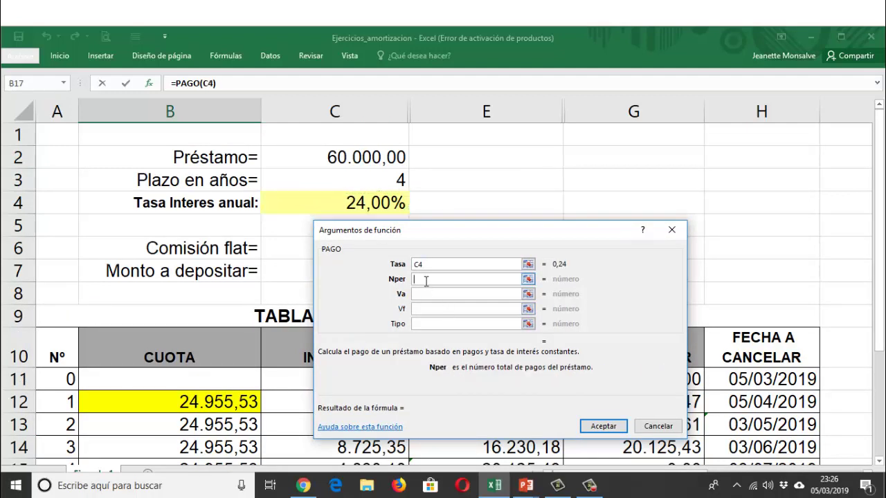
click(329, 184)
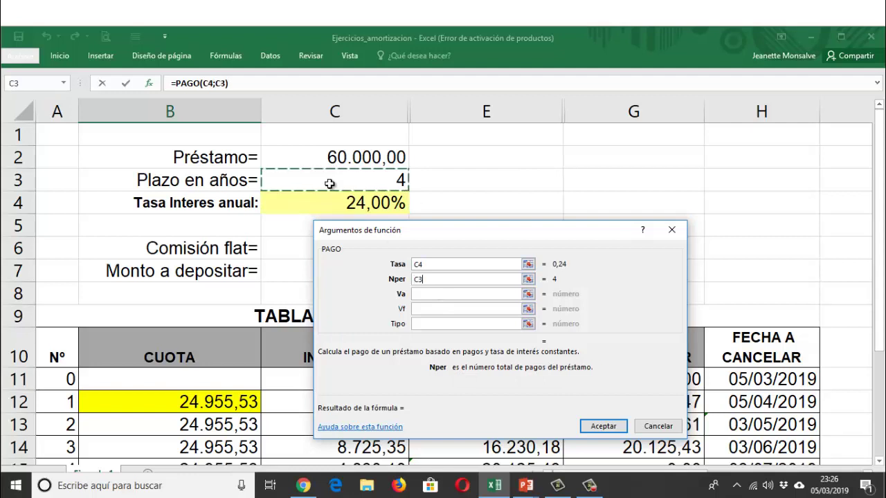
Set PAGO's Va argument to the negative loan amount, -C2, and accept the function in B17.
click(427, 296)
click(329, 158)
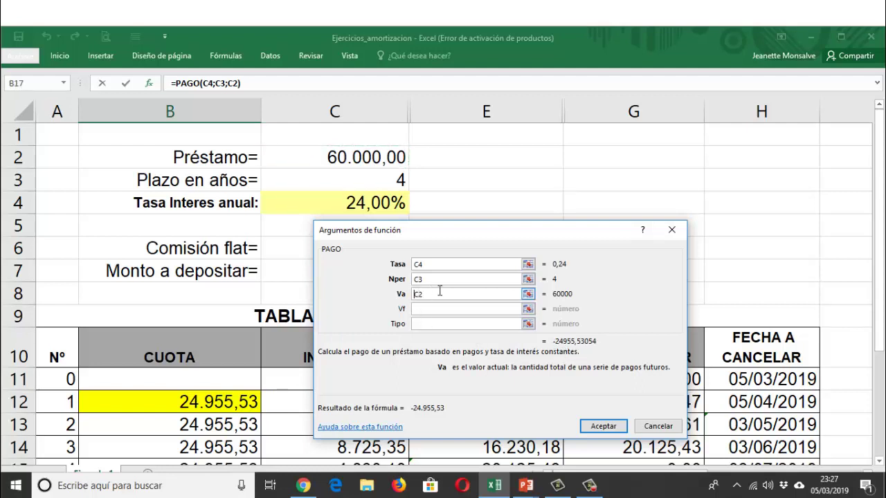
click(491, 280)
text(-)
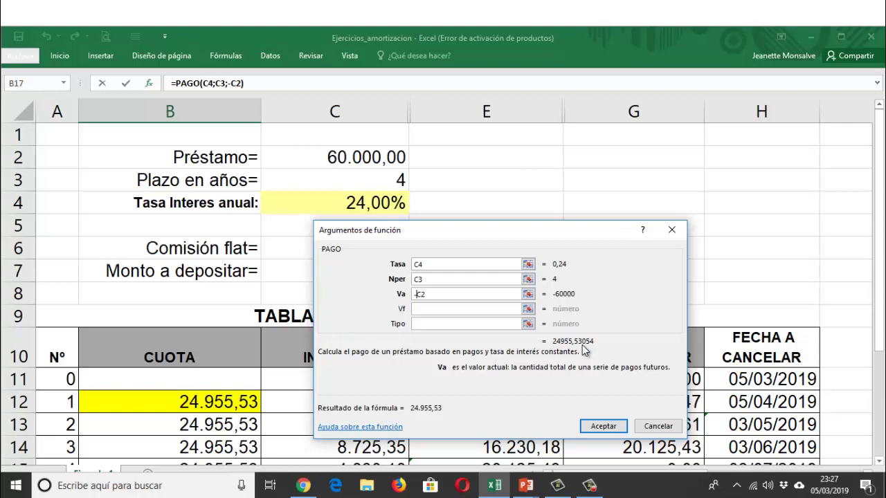
key(Return)
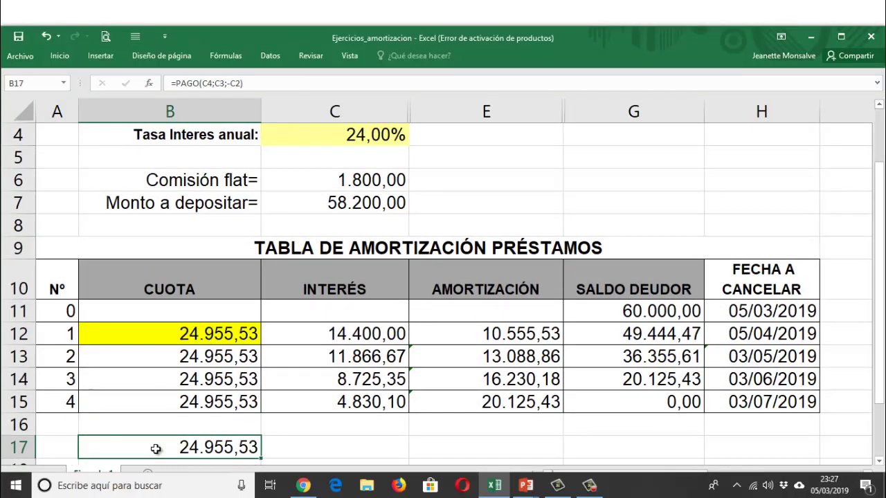
Label the function result in row 17 by entering PAGO in cell A17.
click(54, 453)
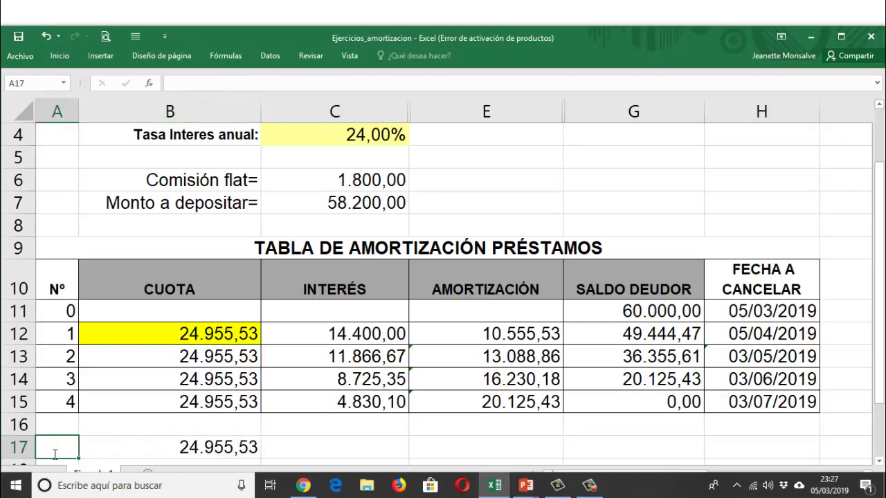
text(PAGO)
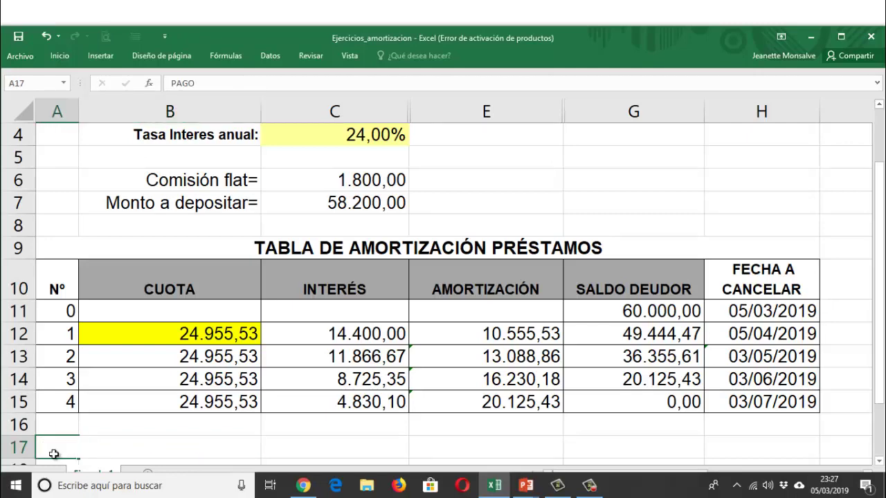
key(Return)
click(318, 424)
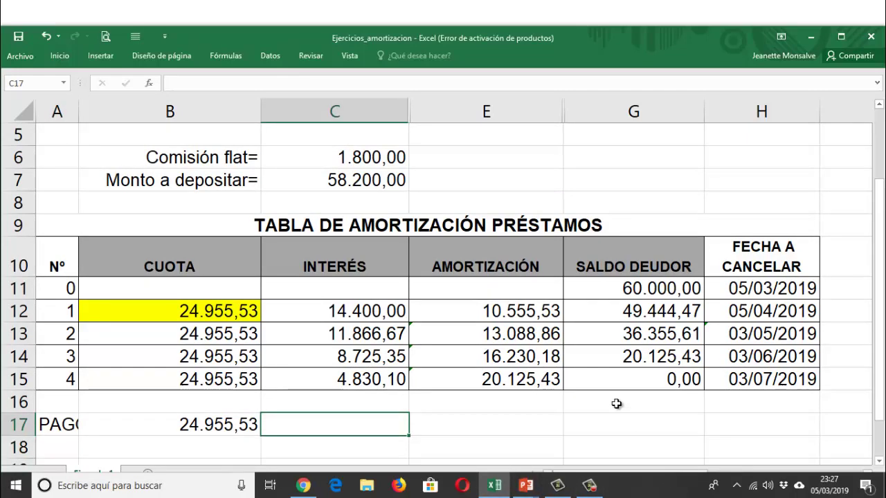
key(Right)
key(Right)
key(Right)
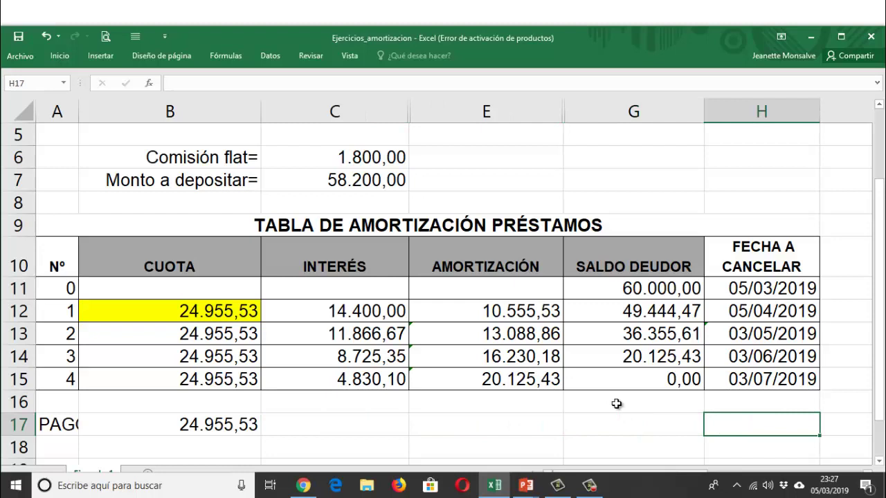
click(585, 287)
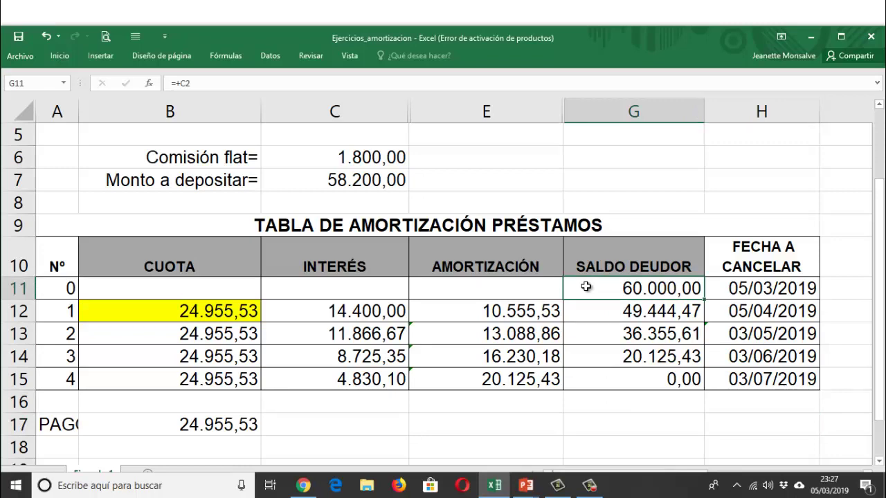
key(Right)
key(Right)
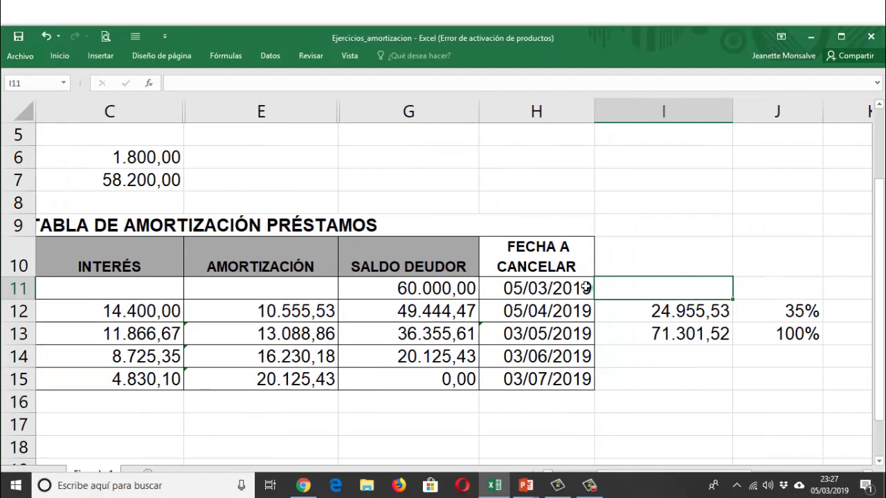
key(Left)
key(Left)
key(Left)
key(Left)
key(Left)
key(Left)
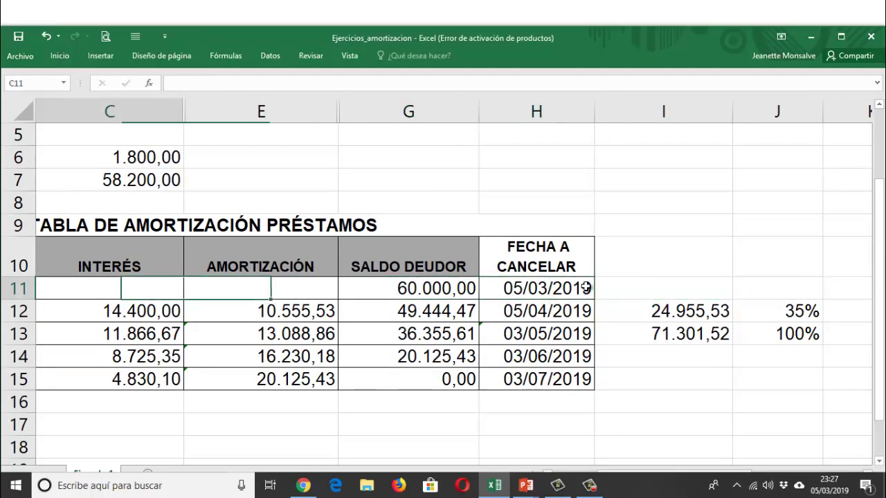
Zoom out and review the CUOTA formulas for periods 1 to 4 together with the term in C3.
click(619, 402)
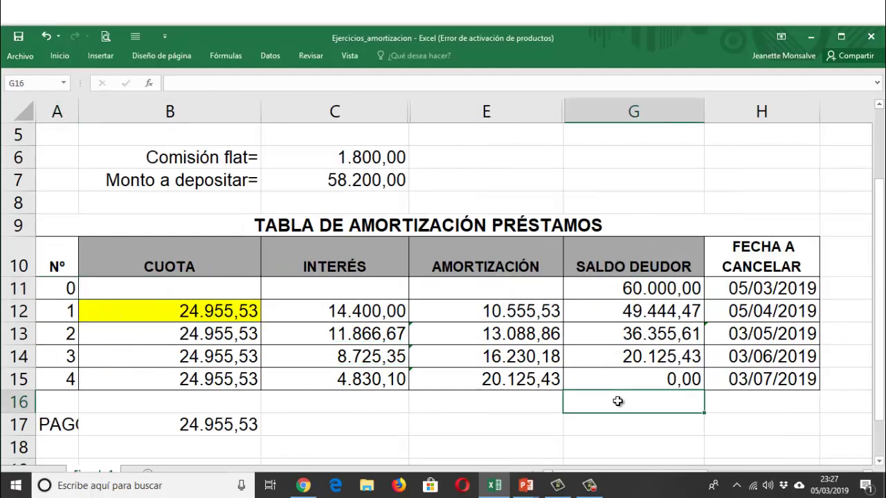
scroll(618, 401, down, 1)
scroll(617, 401, down, 2)
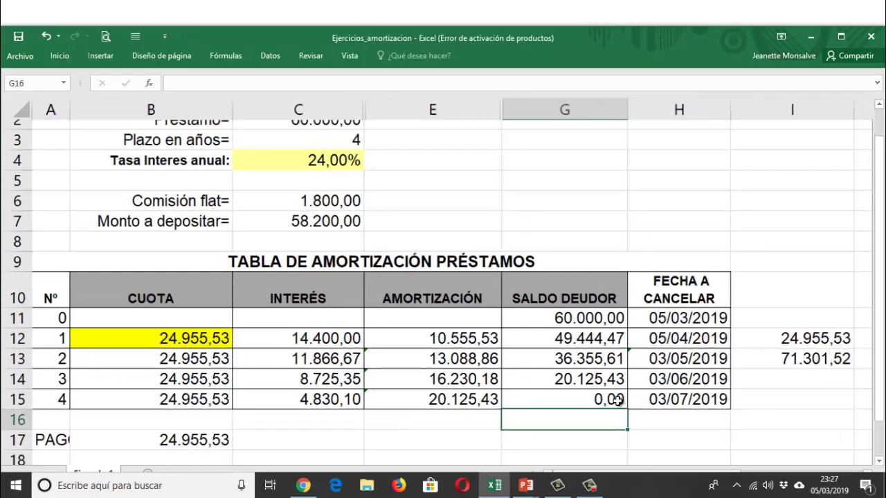
click(135, 342)
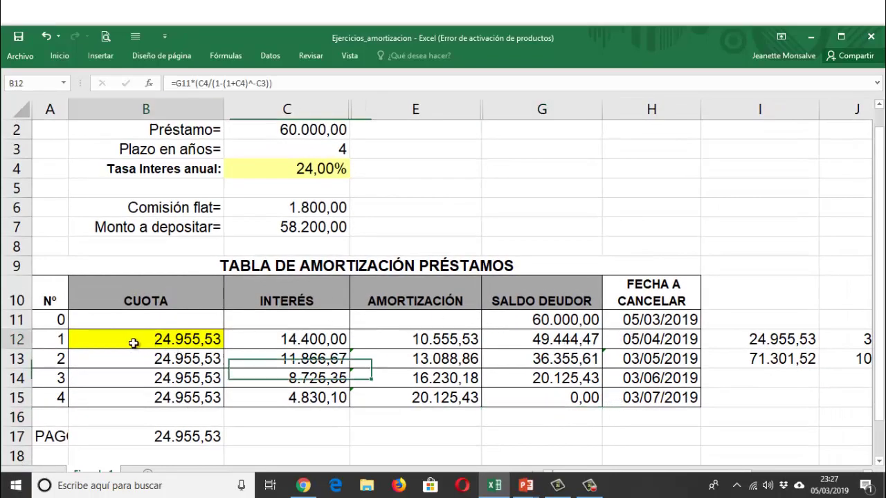
click(291, 143)
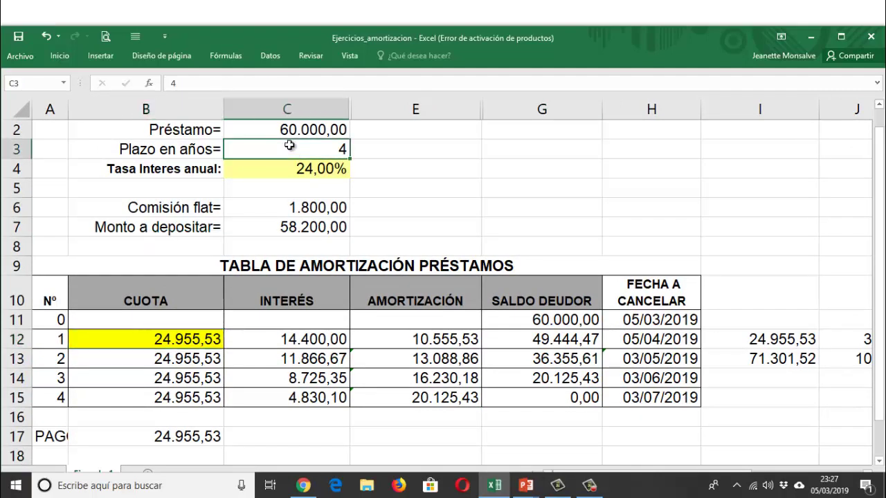
click(139, 341)
click(141, 366)
click(136, 377)
click(137, 395)
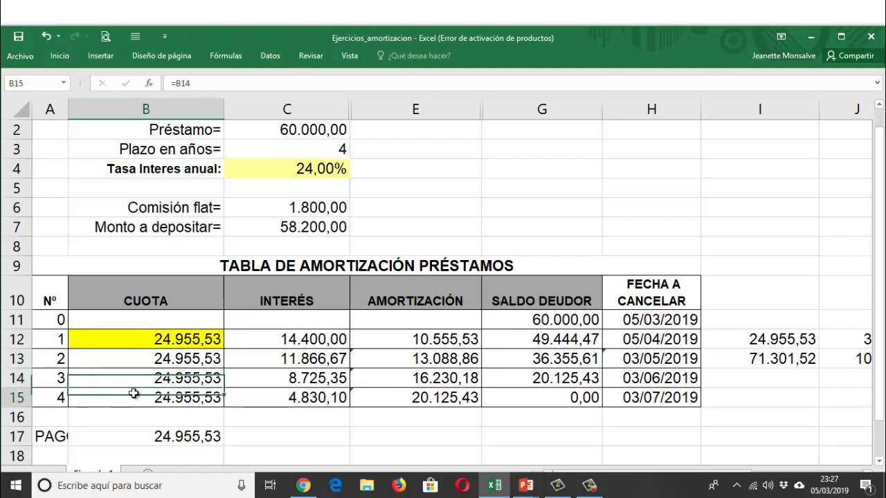
click(182, 340)
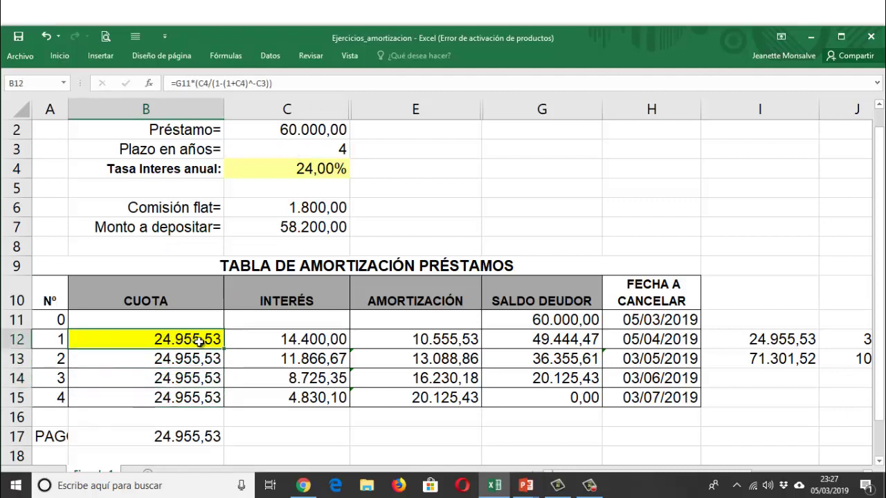
Examine the calculation in I12:J13, comparing its instalment, percentages and I13 formula with the period 1 CUOTA in B12.
click(689, 340)
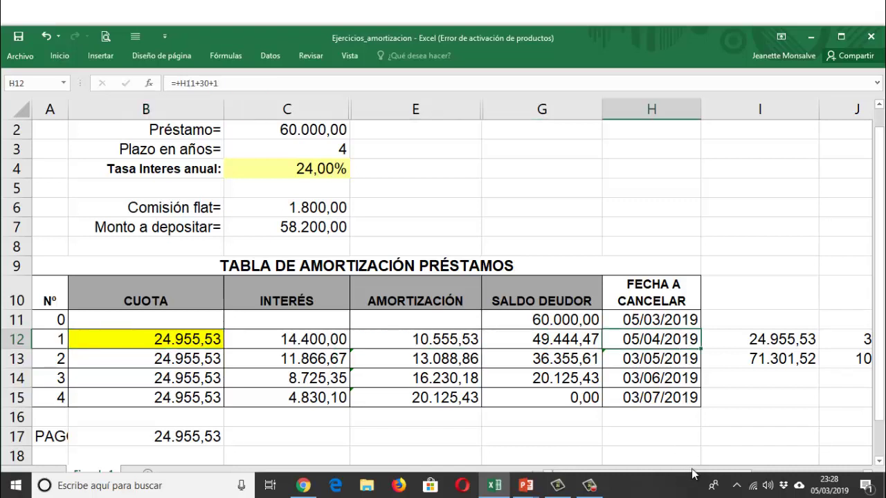
scroll(706, 474, right, 1)
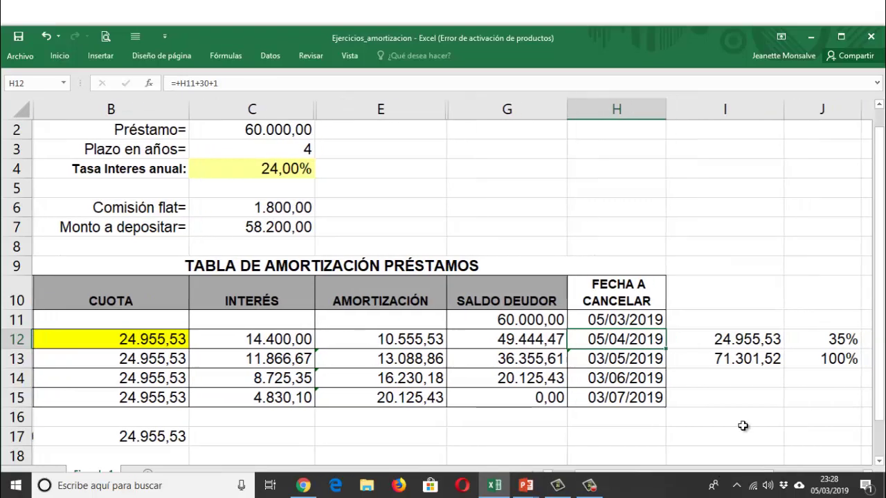
click(724, 357)
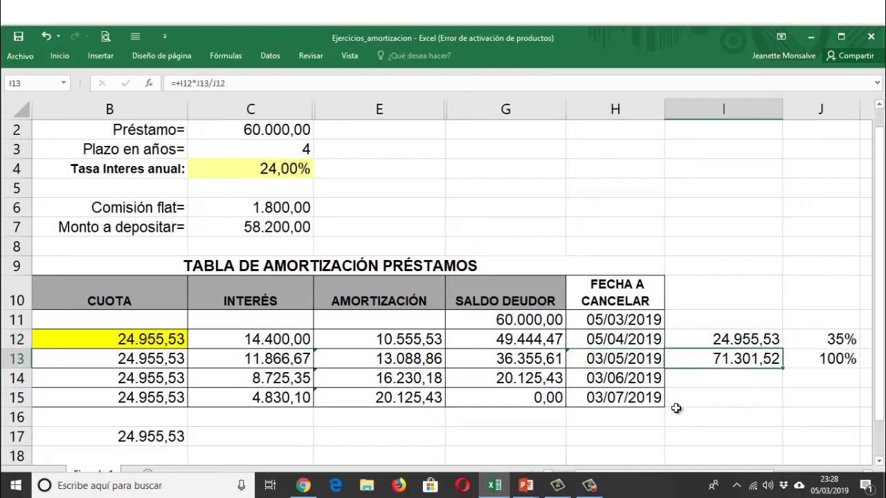
click(715, 340)
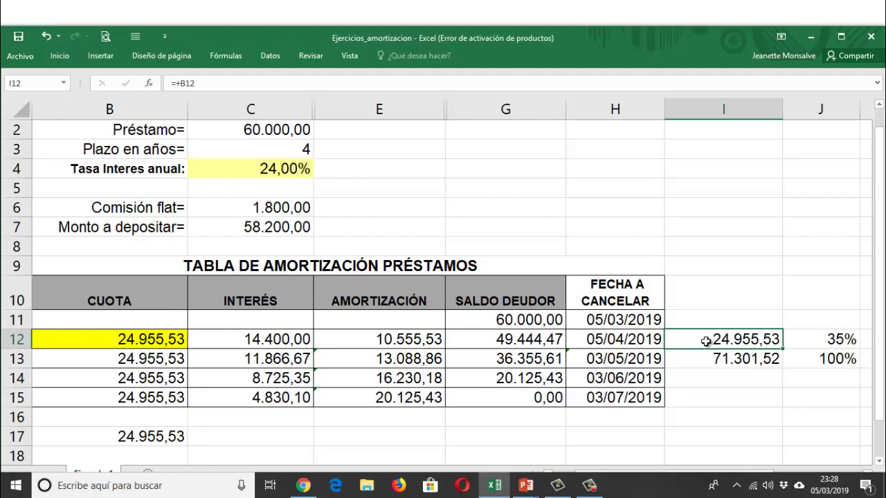
click(799, 335)
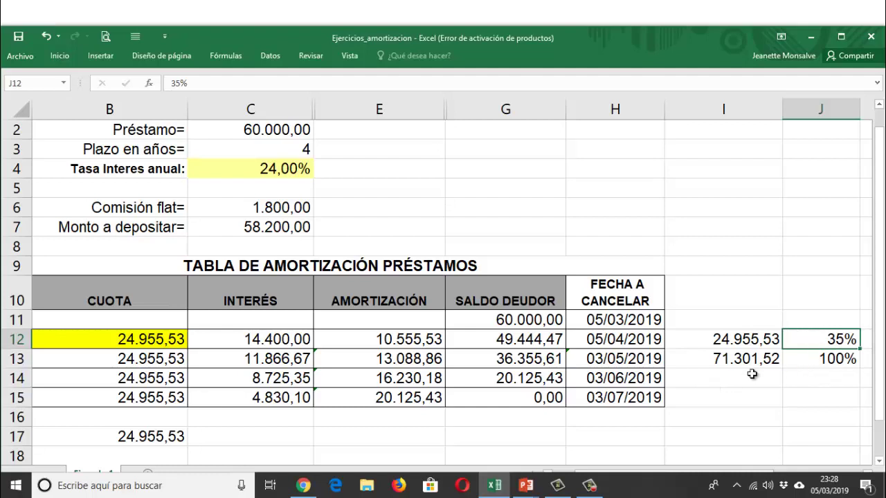
click(702, 361)
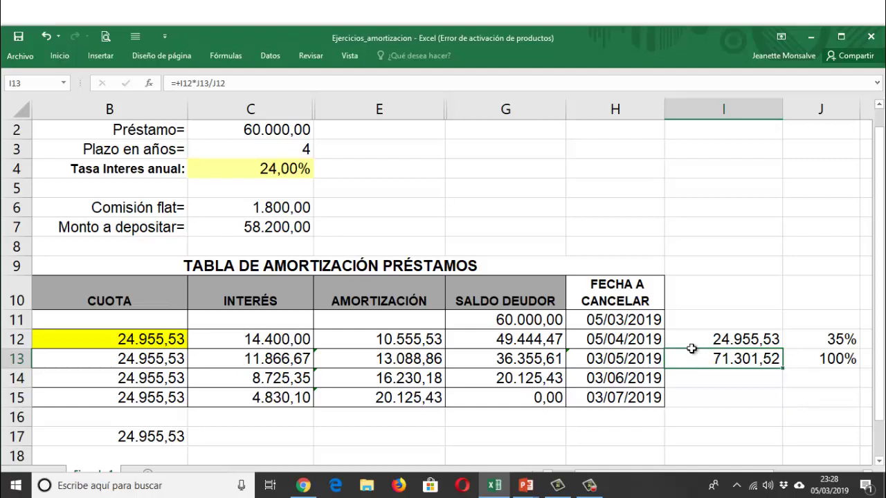
click(109, 338)
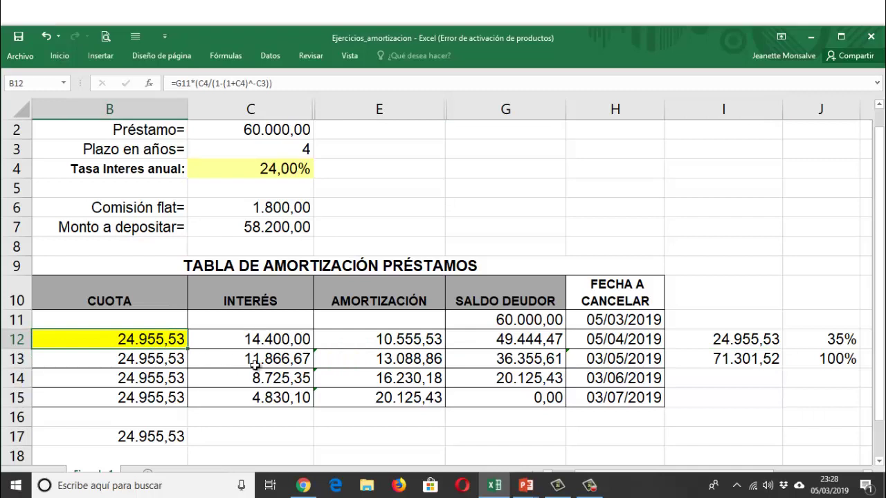
click(392, 433)
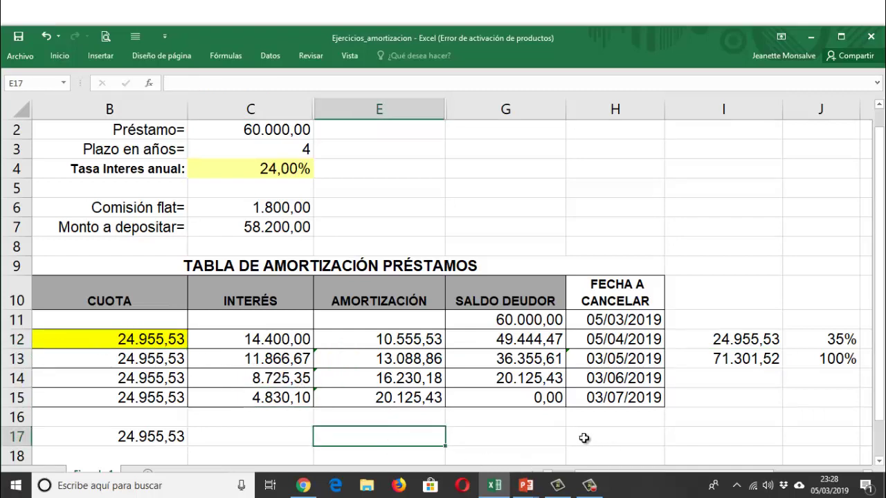
Review the period 1 row across CUOTA, INTERÉS, AMORTIZACIÓN, SALDO DEUDOR and FECHA A CANCELAR.
drag(595, 472, 578, 478)
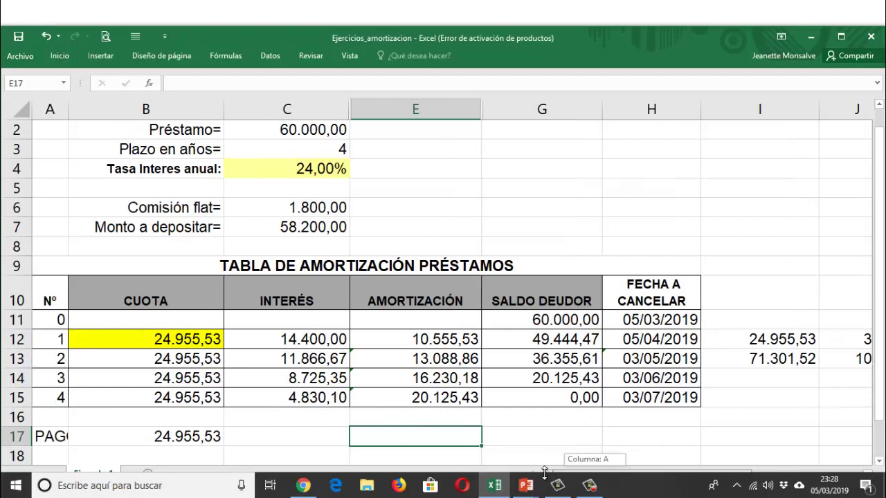
click(116, 339)
click(16, 339)
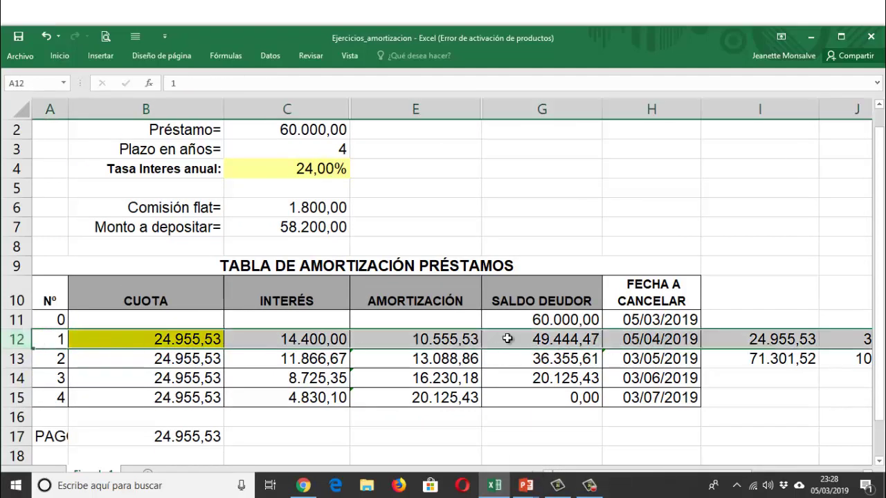
click(158, 337)
click(275, 338)
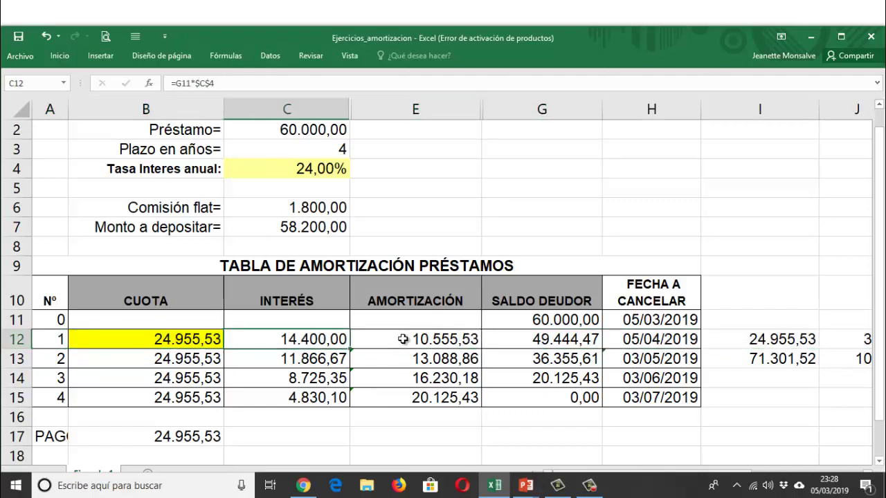
click(367, 341)
click(563, 336)
click(638, 339)
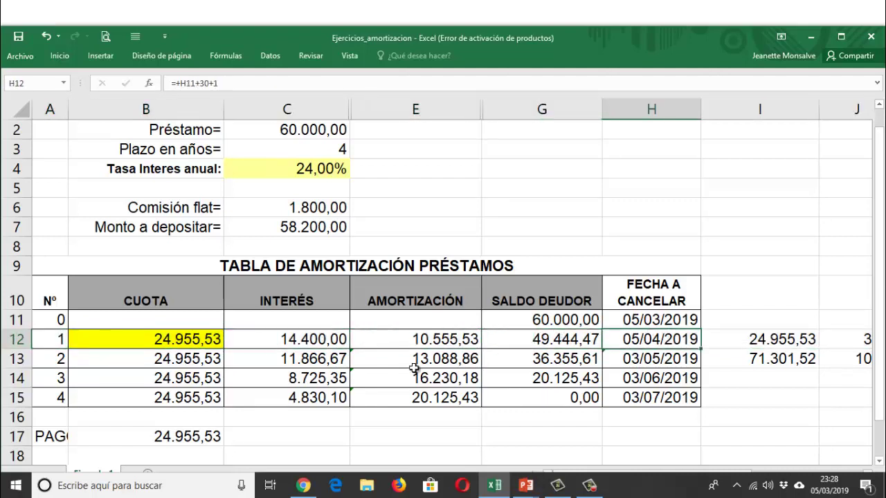
Enter the period 2 CUOTA in B13 as a reference to the period 1 instalment with the formula =B12.
click(161, 363)
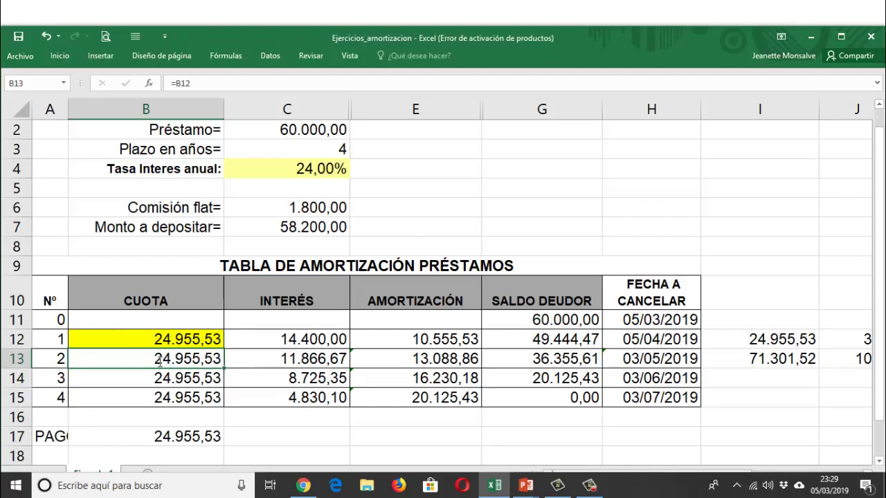
text(=)
click(208, 339)
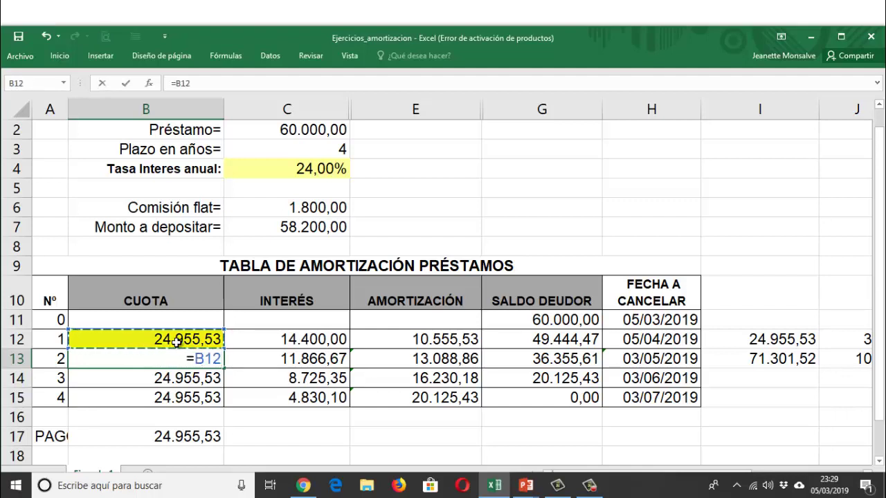
key(Return)
Fill the period 1 formulas in C12:H12 down through row 15 to complete periods 2 to 4.
click(307, 356)
click(332, 341)
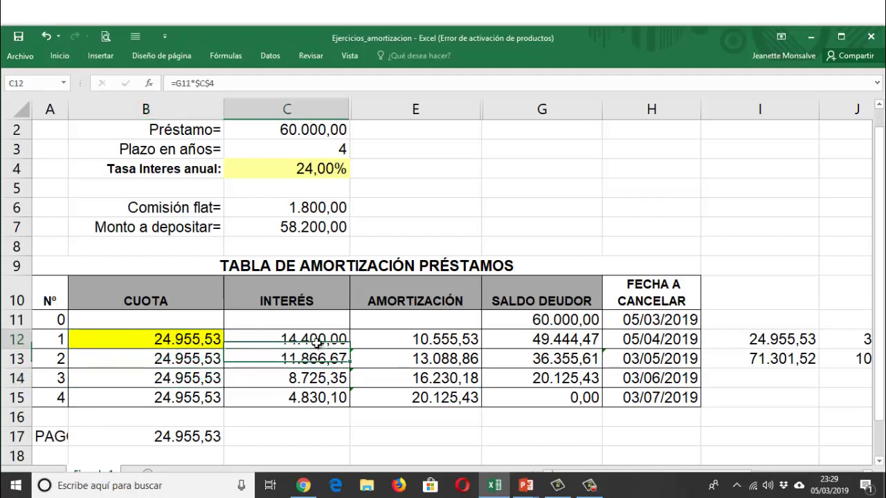
drag(334, 342, 641, 339)
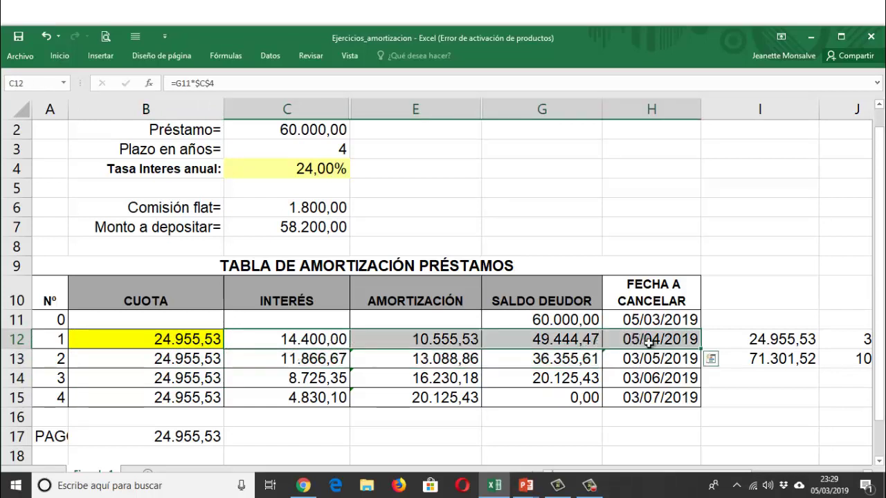
drag(700, 349, 700, 409)
Check the final SALDO DEUDOR for period 4, and review the period 1 INTERÉS, AMORTIZACIÓN and SALDO DEUDOR cells.
click(493, 401)
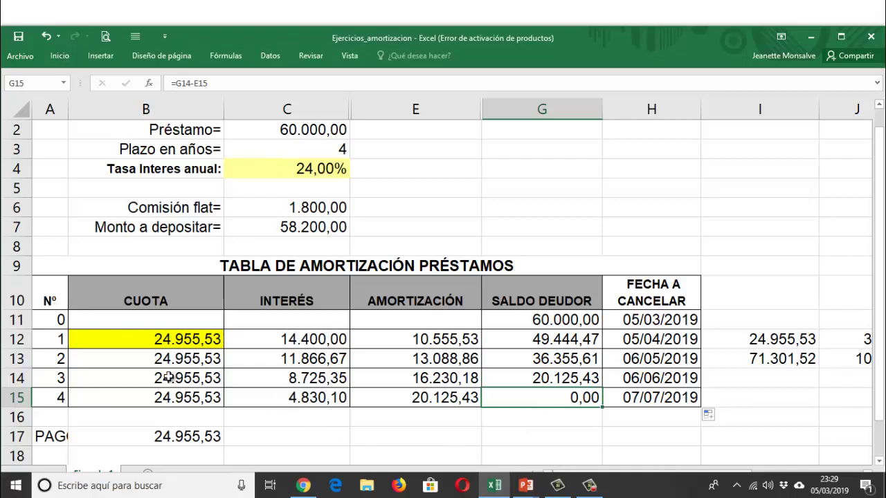
click(55, 400)
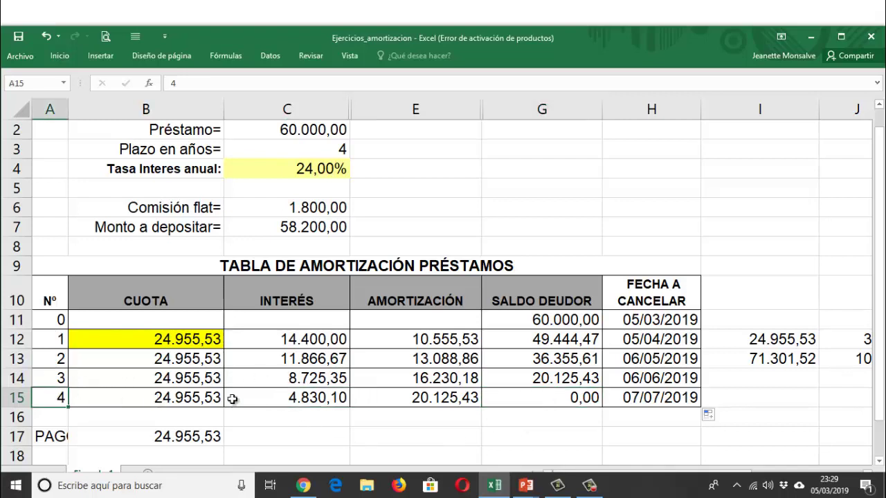
click(554, 399)
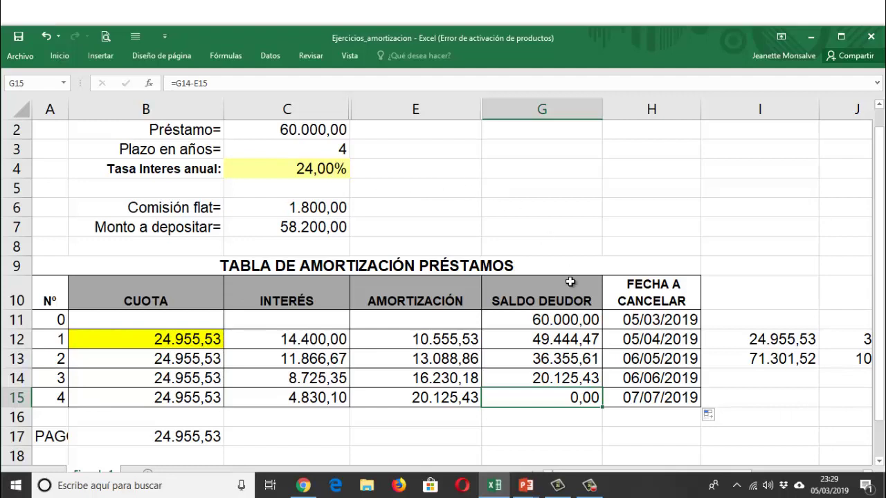
click(283, 341)
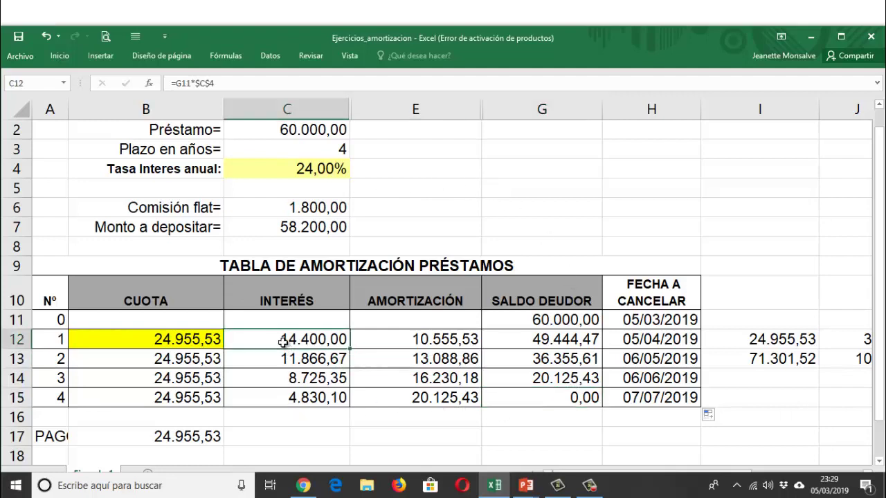
click(377, 341)
click(570, 340)
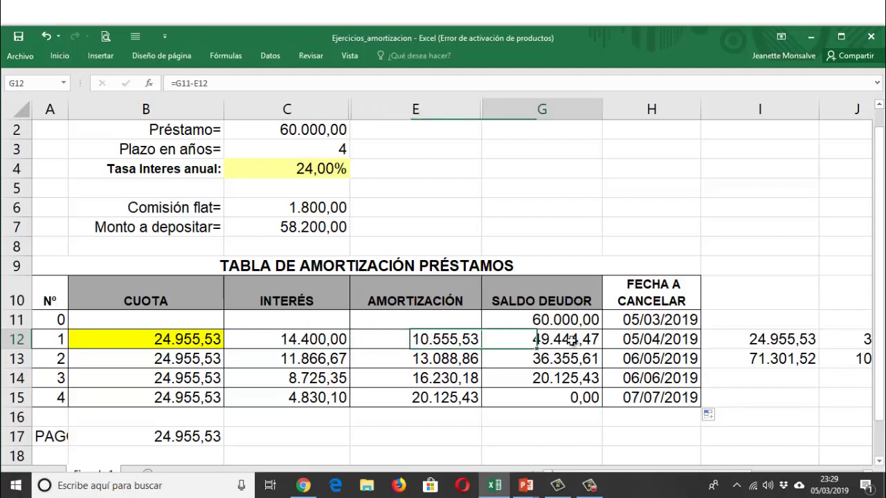
Switch to the running PowerPoint slideshow and advance past the FincCalc download slide to the Ejemplo 1 calculator slide.
click(524, 487)
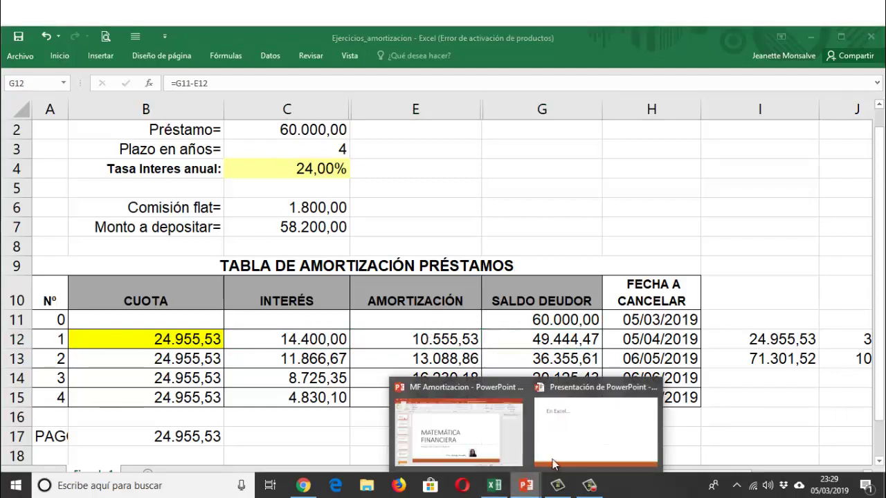
click(554, 462)
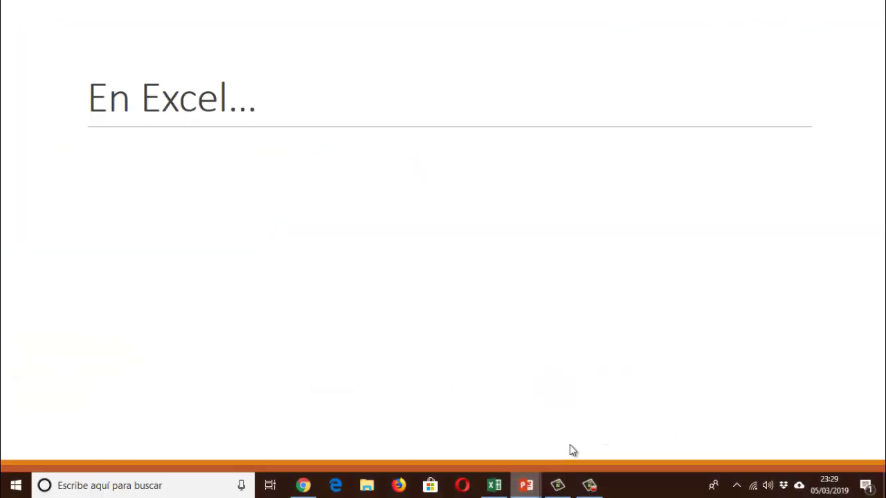
click(462, 305)
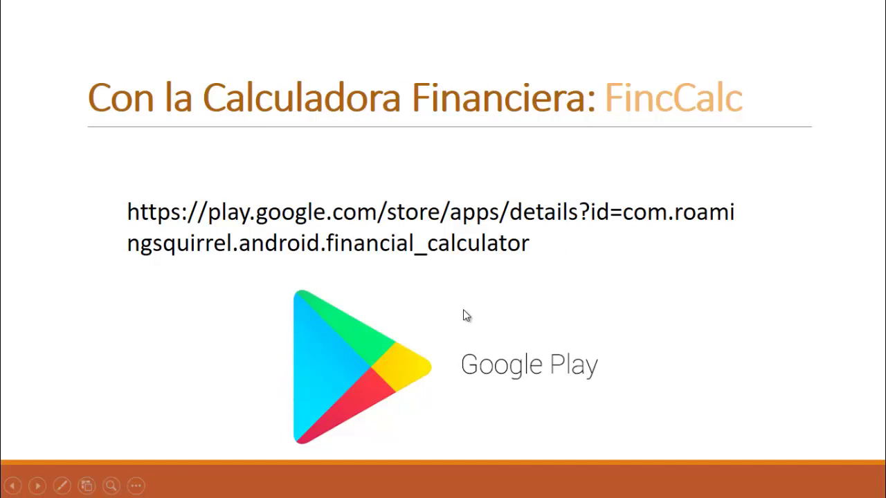
click(514, 389)
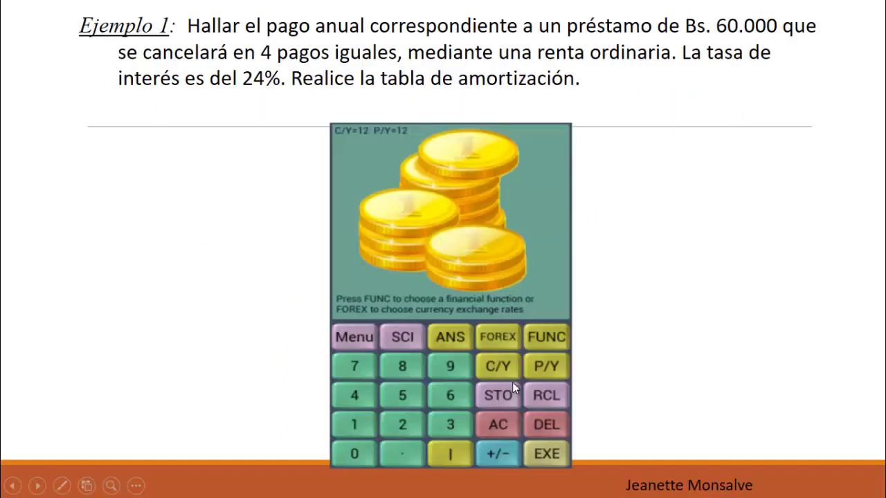